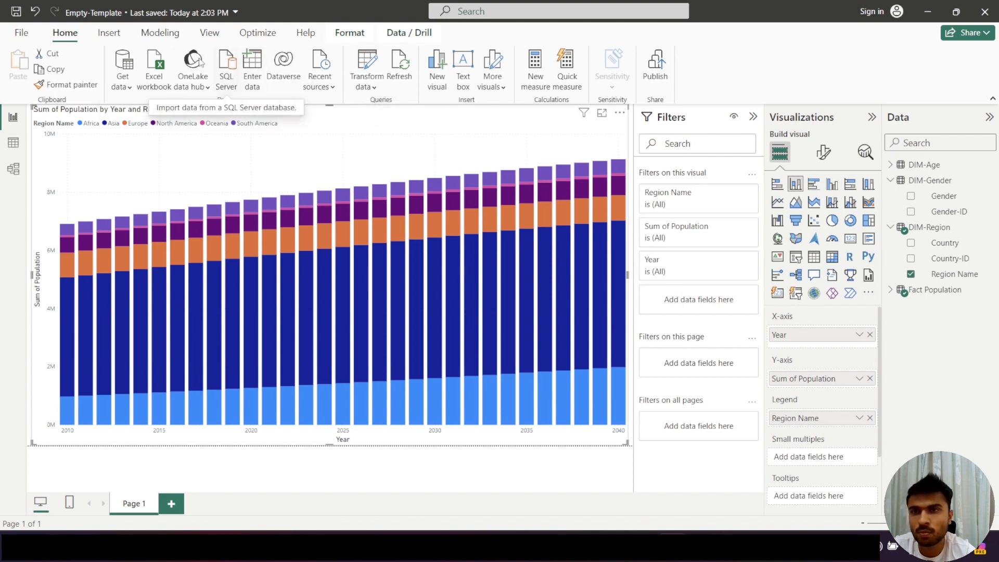
- Open the DIM-Age query in the Power Query Editor and view its M code in the Advanced Editor without changing it
{"action": "left_click", "coordinate": [367, 65]}
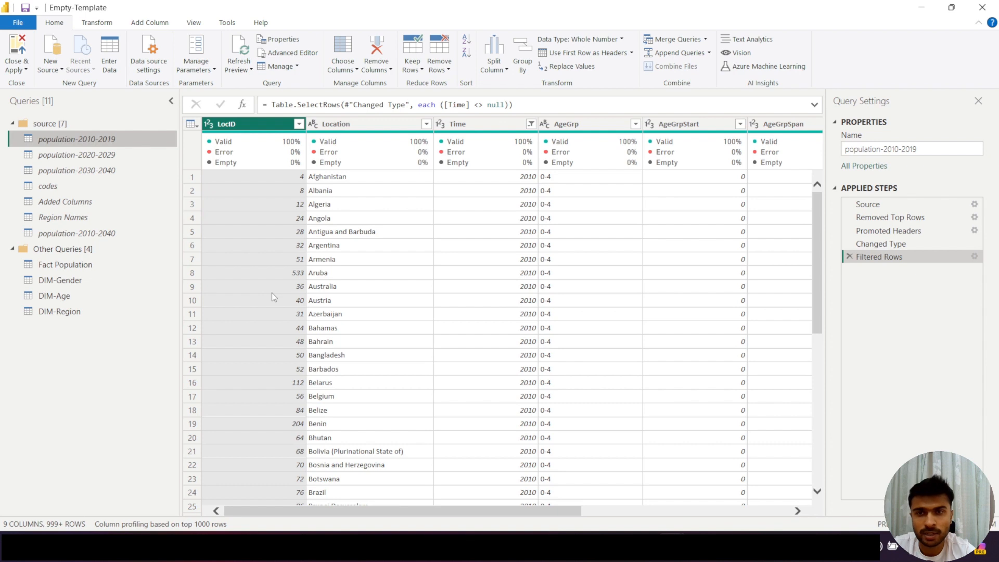
{"action": "left_click", "coordinate": [127, 296]}
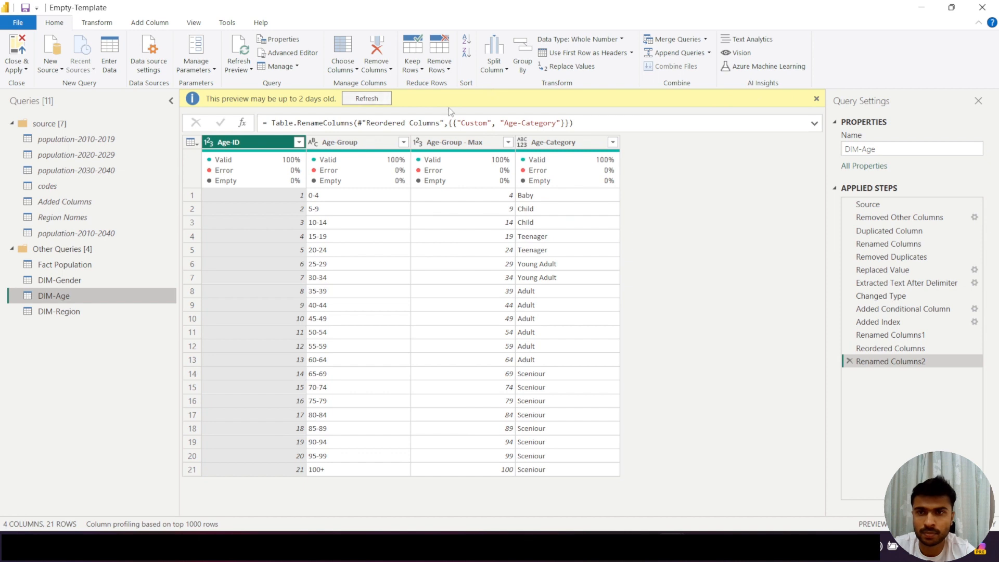
{"action": "left_click", "coordinate": [816, 98]}
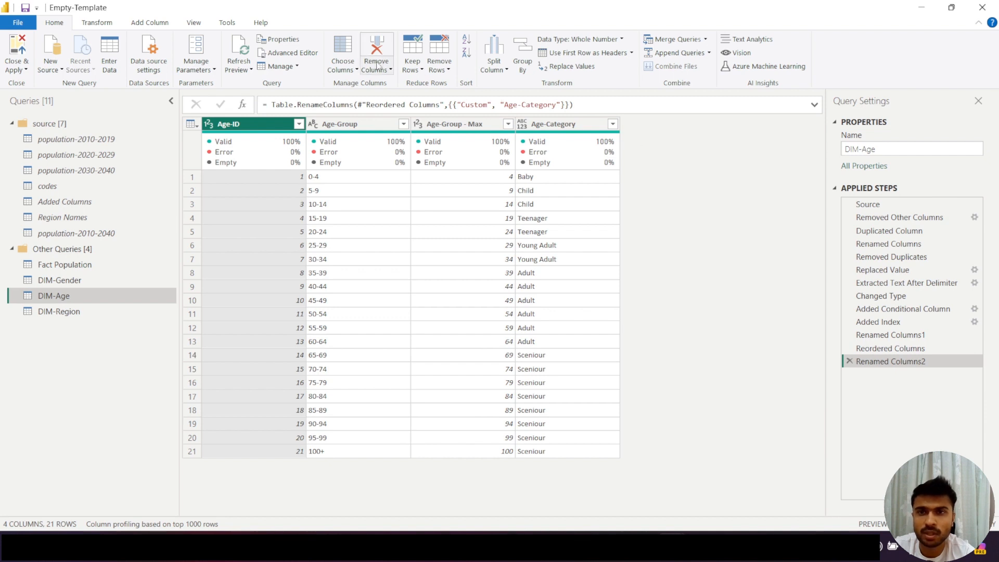
{"action": "left_click", "coordinate": [302, 54]}
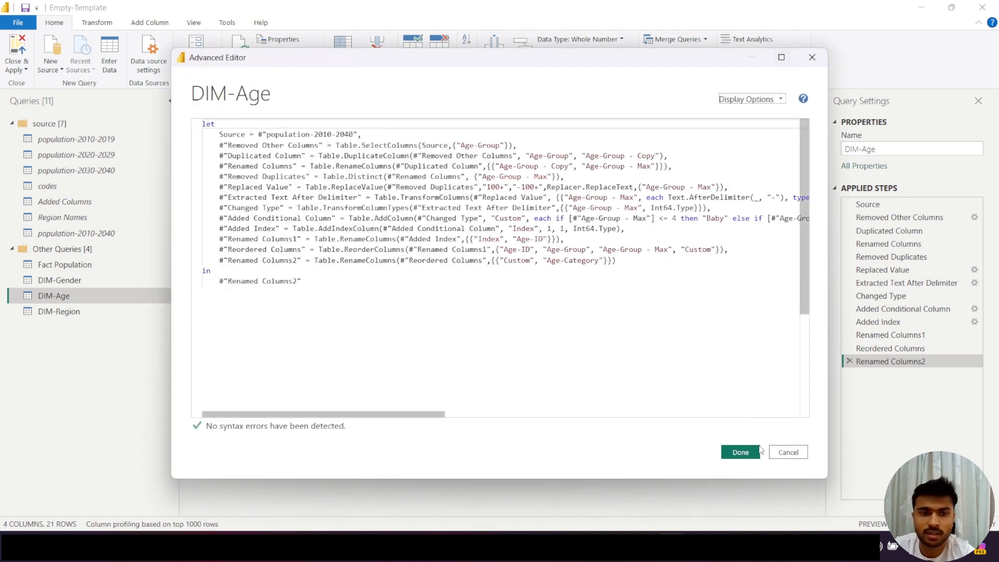
{"action": "left_click", "coordinate": [795, 456]}
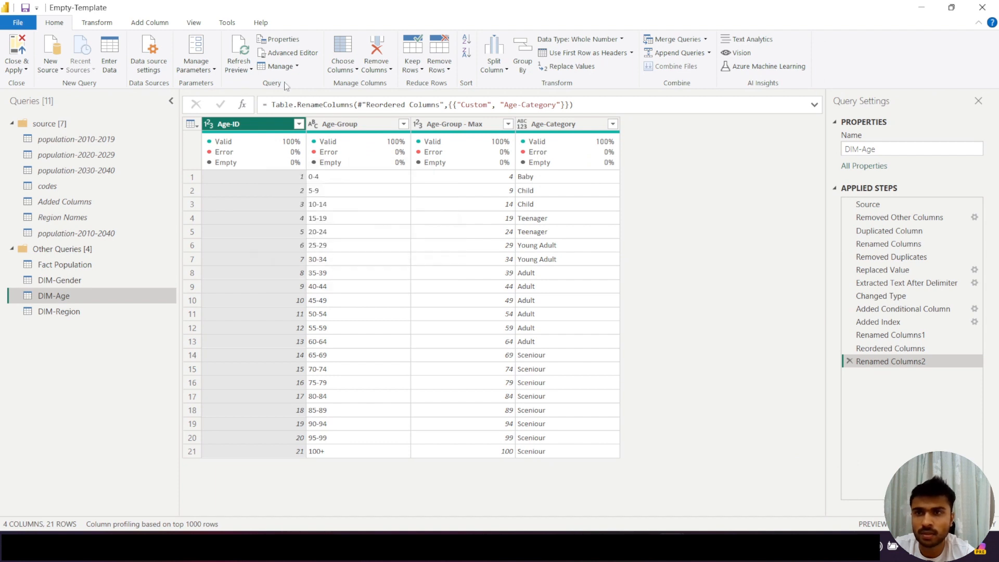
- Start a custom column in the DIM-Age query and name it Combined
{"action": "left_click", "coordinate": [146, 25]}
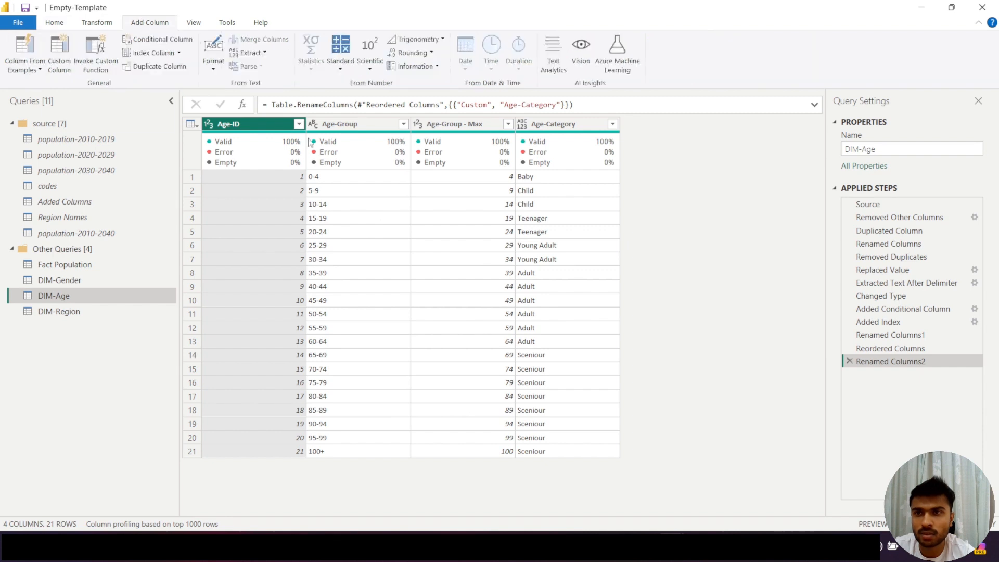
{"action": "left_click", "coordinate": [60, 47]}
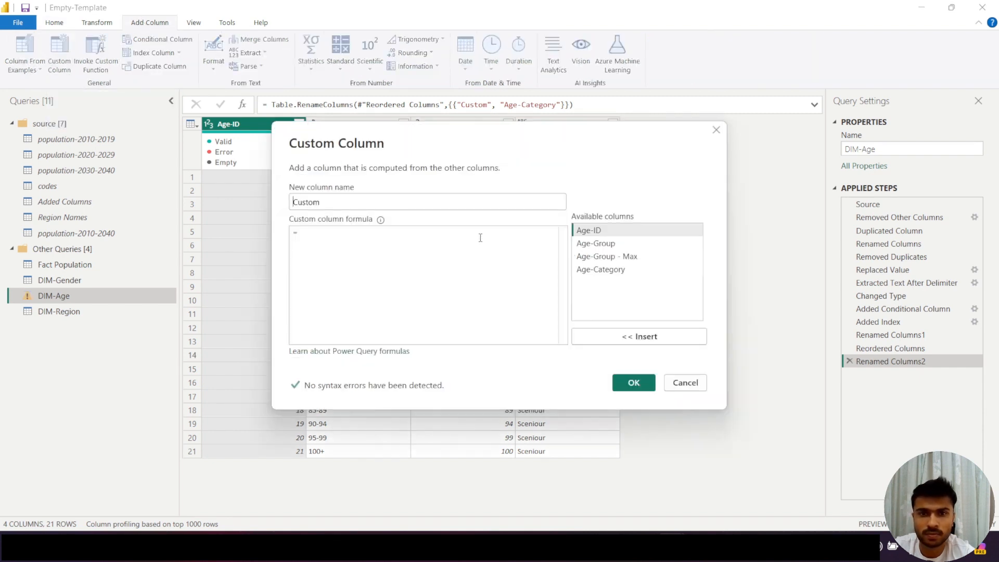
{"action": "left_click", "coordinate": [487, 258]}
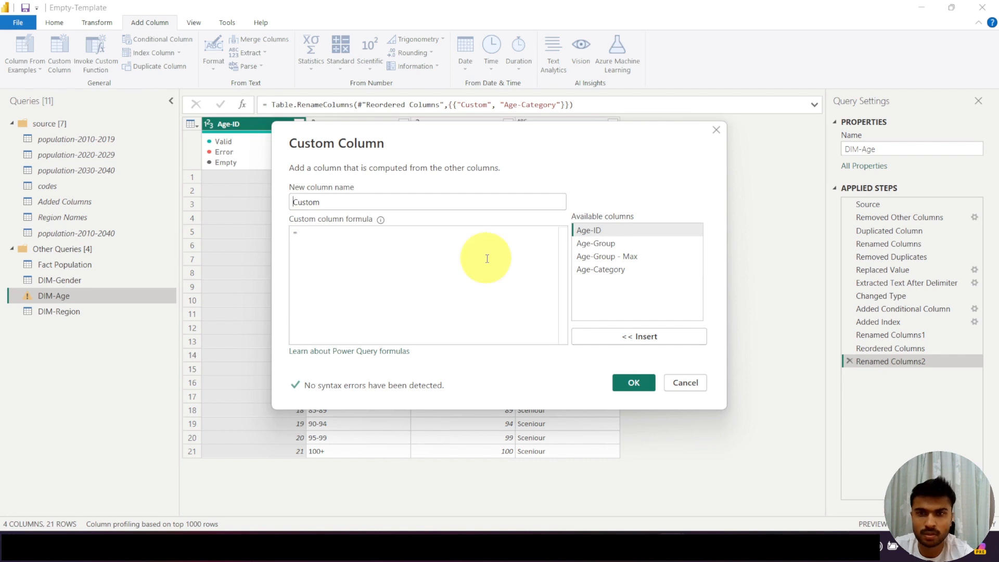
{"action": "double_click", "coordinate": [424, 198]}
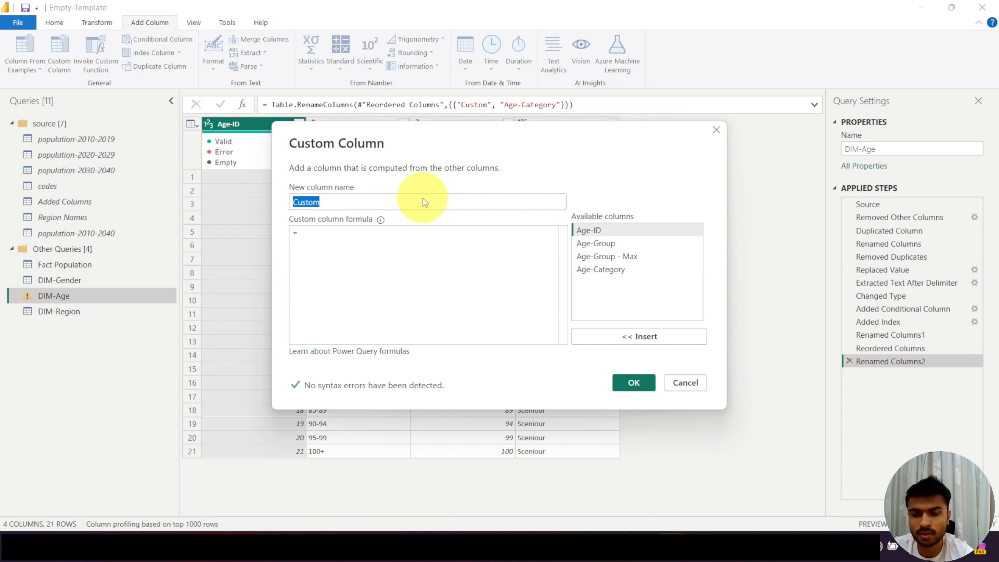
{"action": "type", "text": "C"}
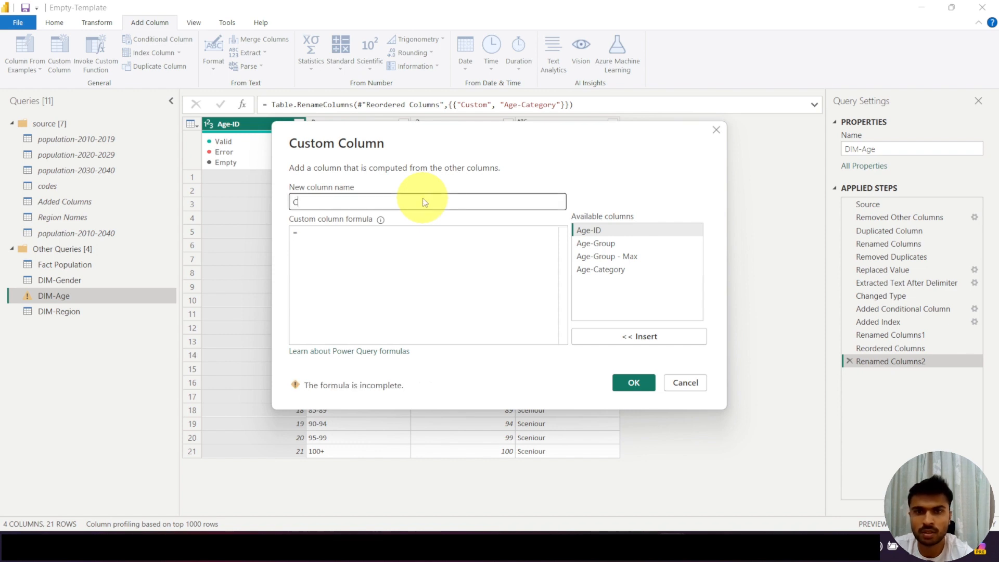
{"action": "type", "text": "ombined"}
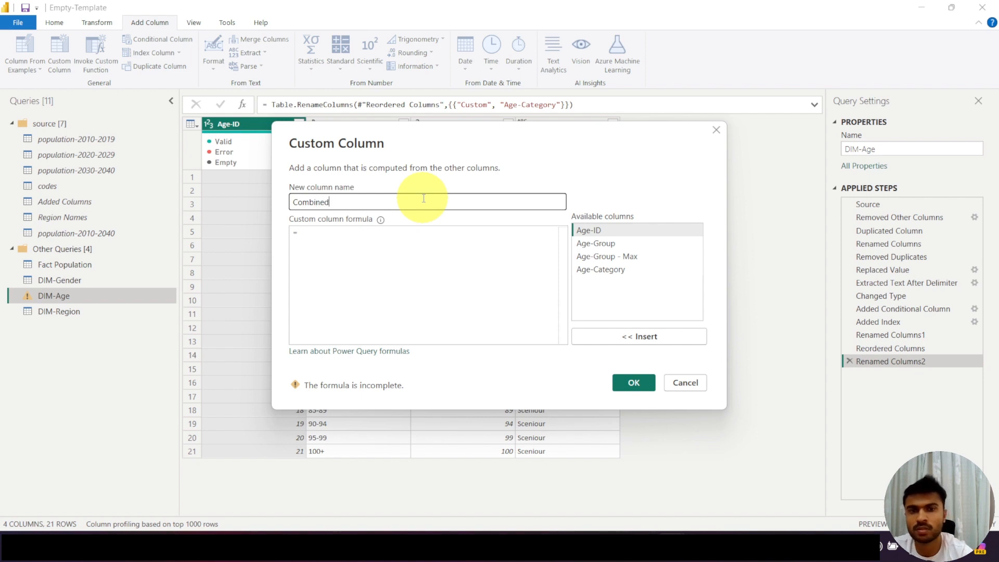
- Build the Combined column's formula from the Age-Group column directly followed by the Age-Category column and create the column
{"action": "left_click", "coordinate": [430, 243]}
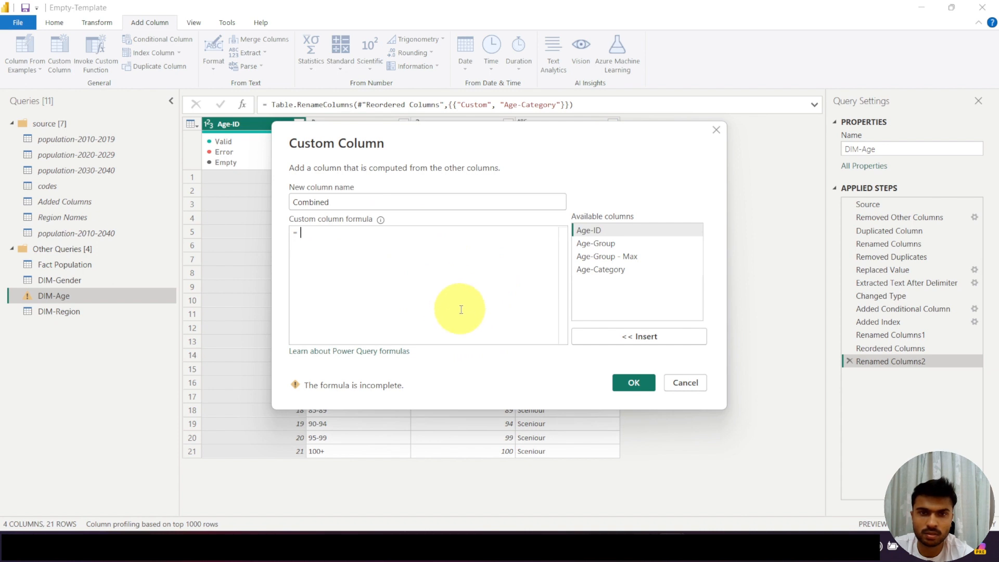
{"action": "left_click", "coordinate": [648, 243]}
{"action": "left_click", "coordinate": [635, 337]}
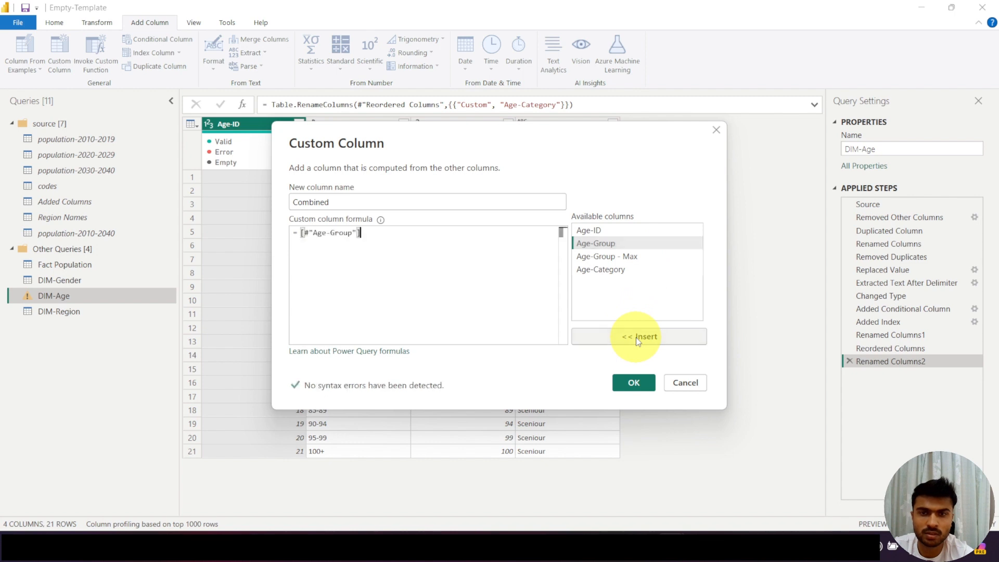
{"action": "left_click", "coordinate": [638, 273]}
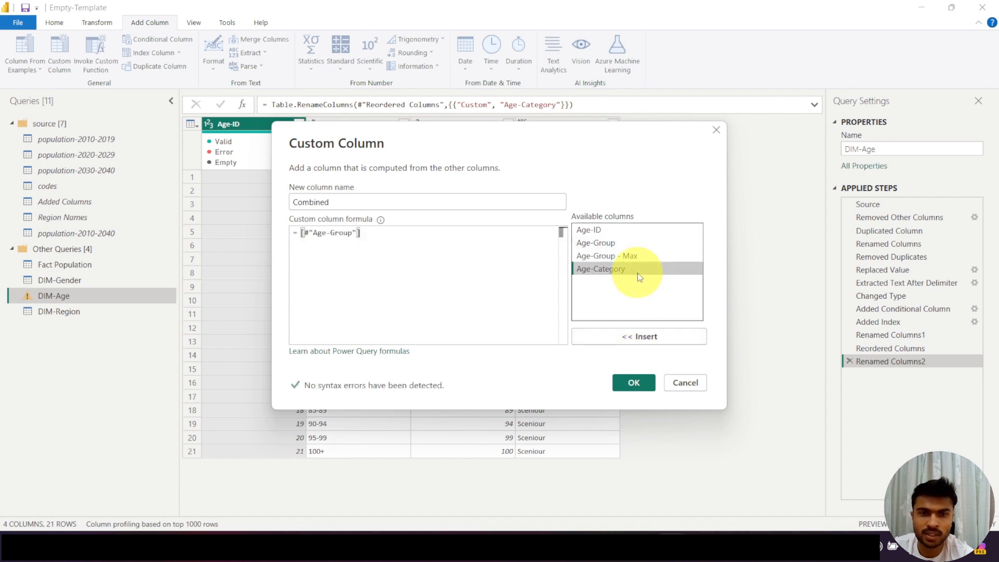
{"action": "left_click", "coordinate": [643, 338]}
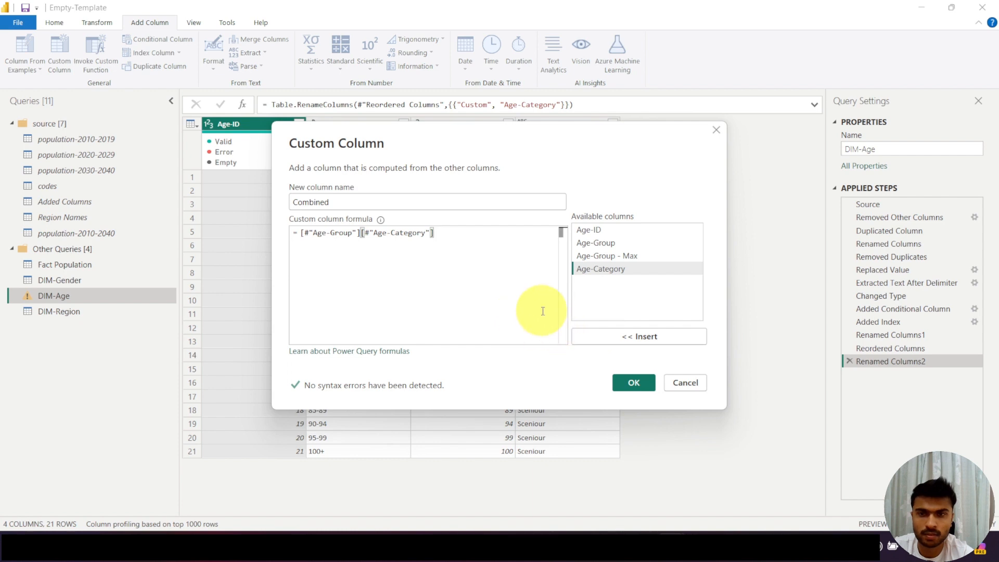
{"action": "left_click", "coordinate": [635, 384]}
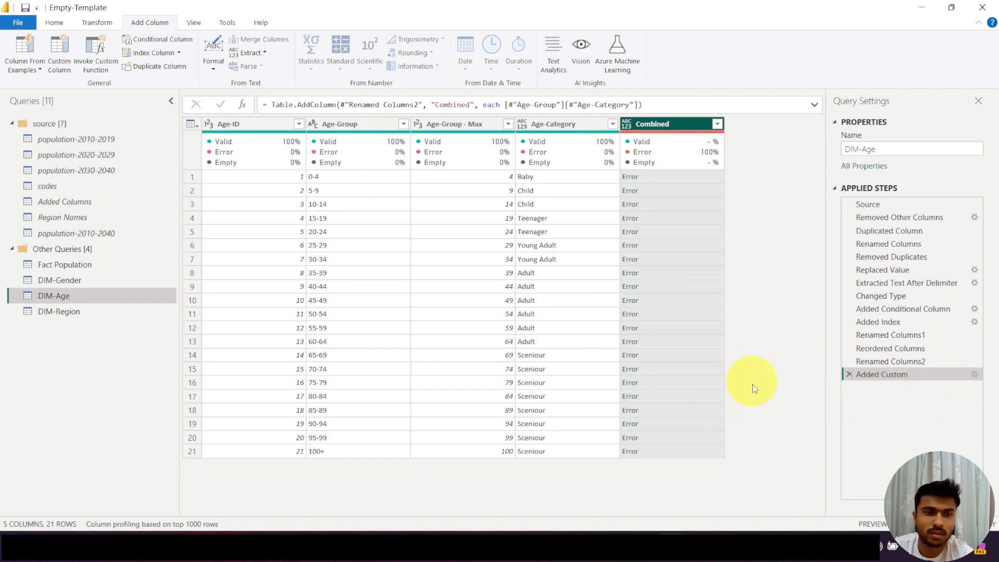
- Edit the Combined column's formula to join Age-Group and Age-Category with a space between them, using &" "&
{"action": "left_click", "coordinate": [974, 374]}
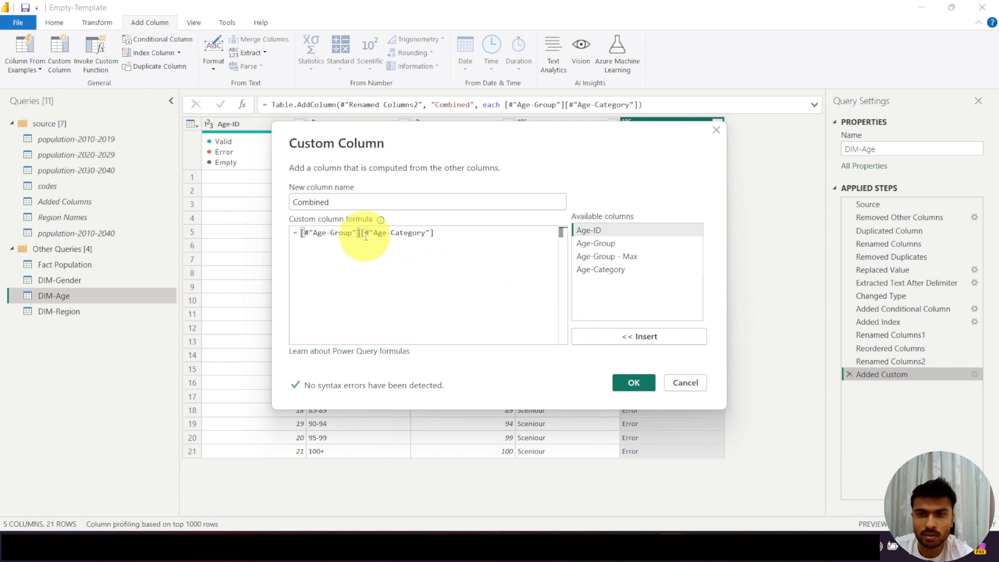
{"action": "left_click", "coordinate": [362, 233]}
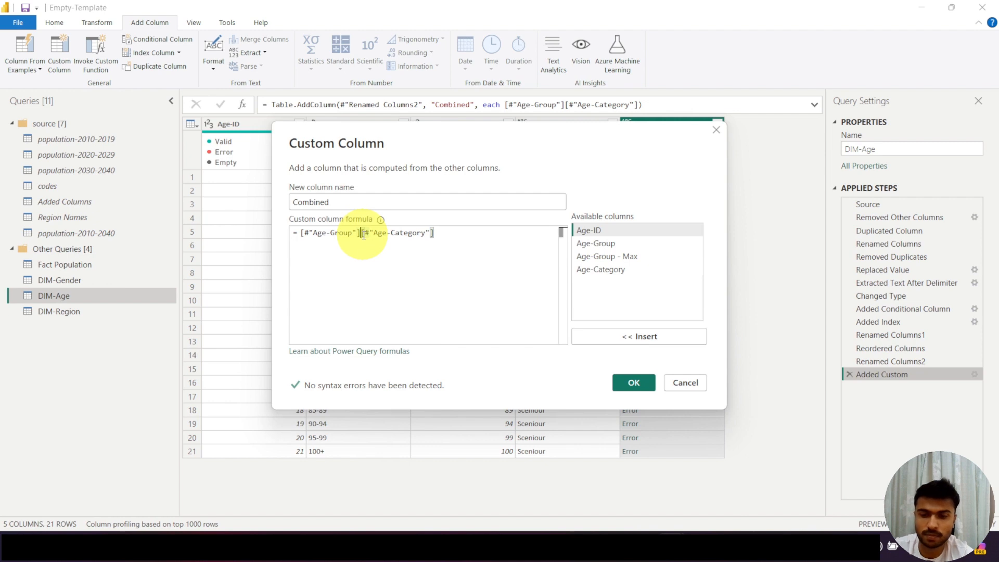
{"action": "type", "text": "&&"}
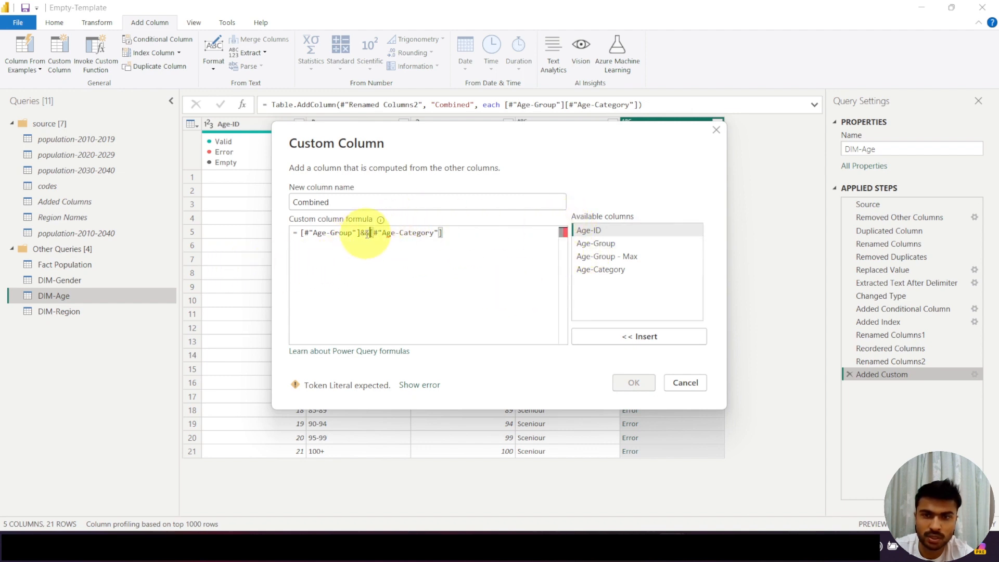
{"action": "left_click", "coordinate": [366, 235]}
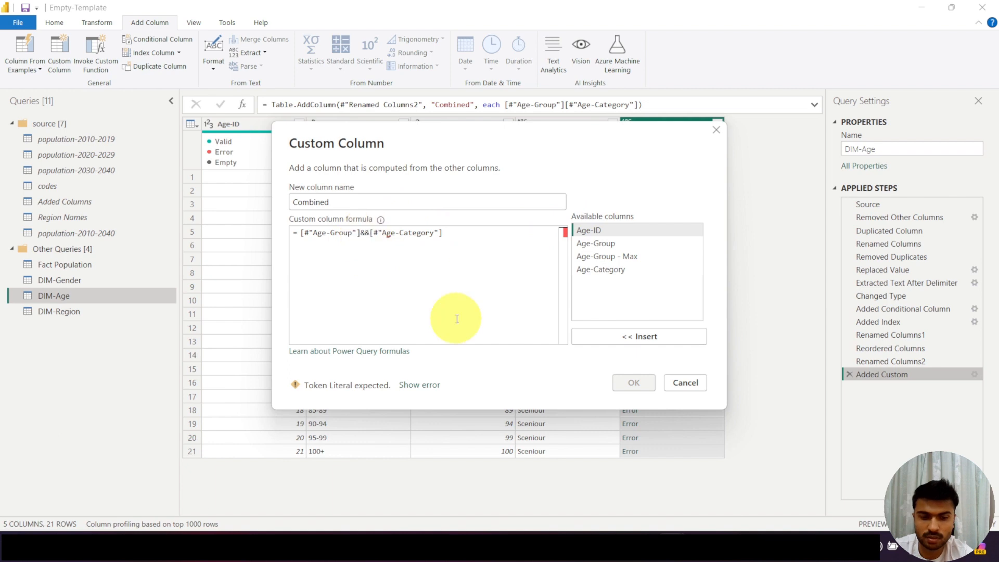
{"action": "type", "text": "\"\""}
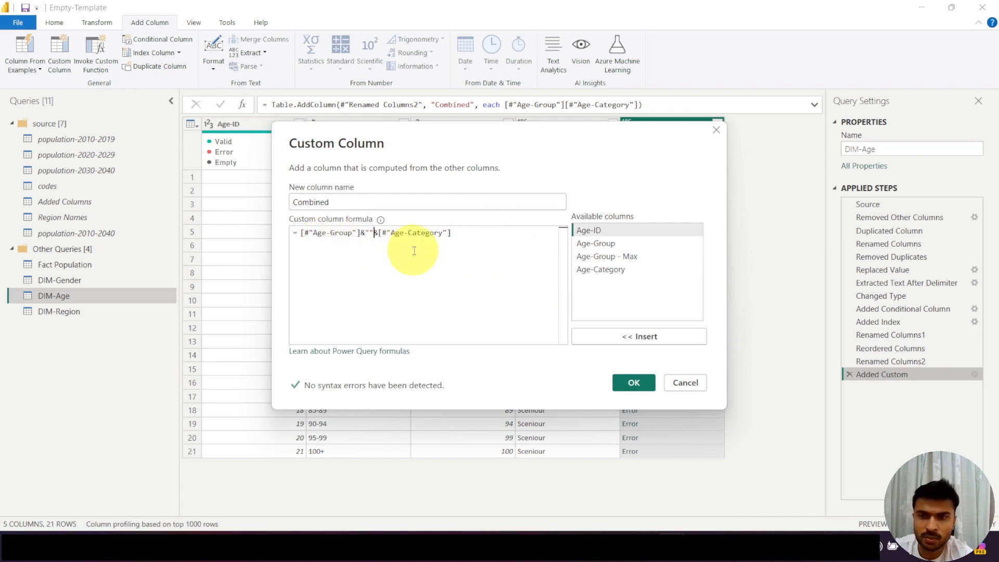
{"action": "left_click", "coordinate": [370, 232]}
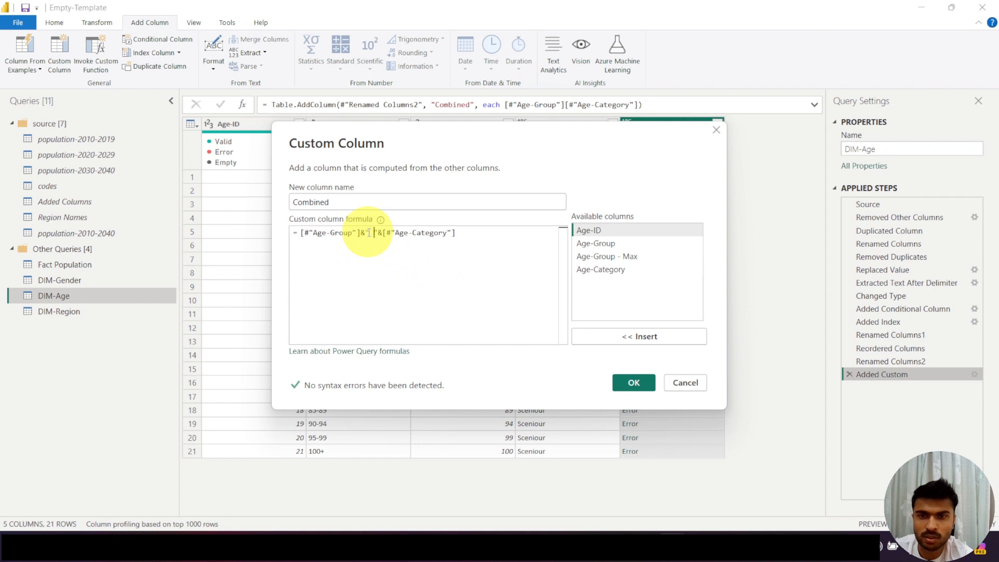
{"action": "left_click", "coordinate": [634, 382]}
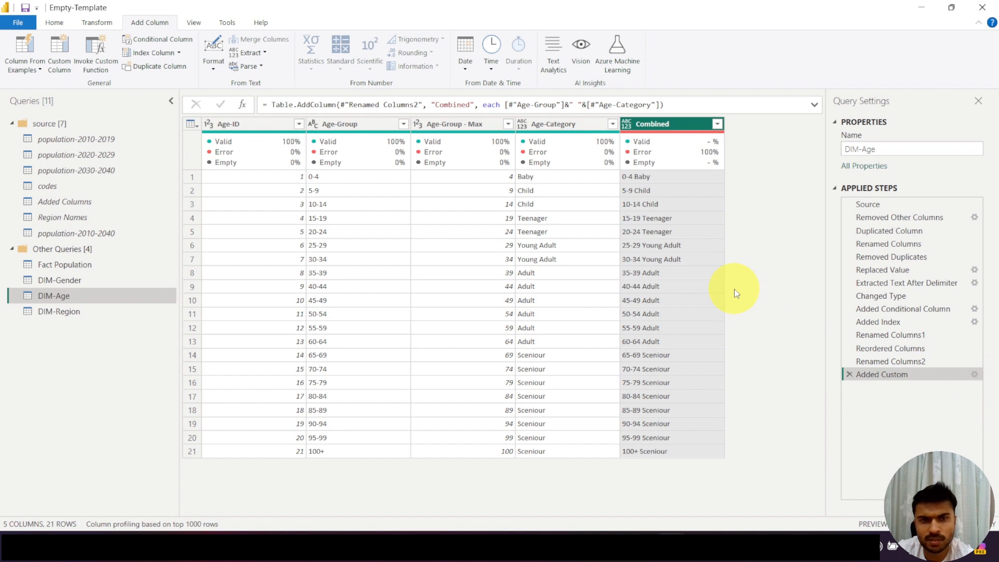
{"action": "left_click", "coordinate": [974, 374]}
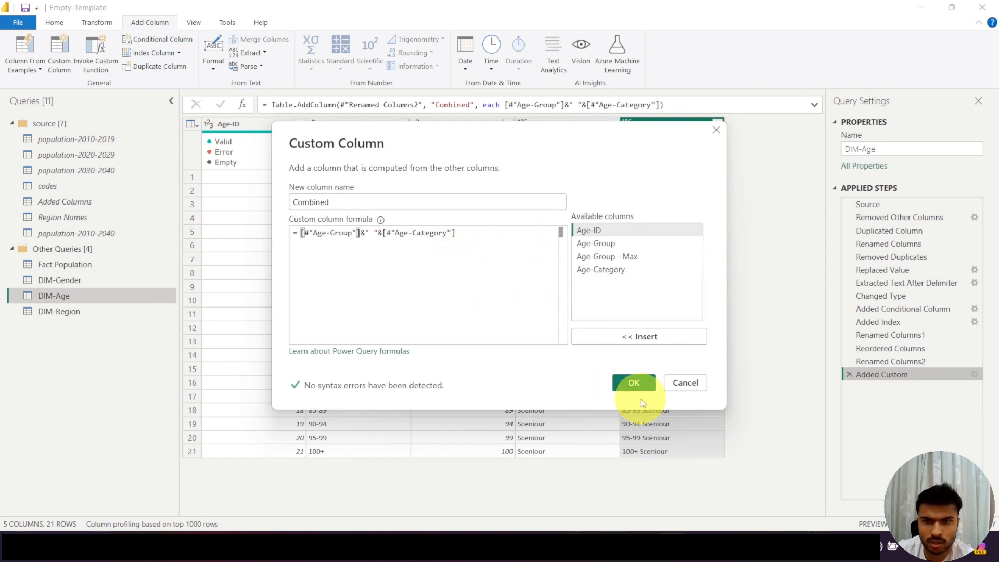
{"action": "left_click", "coordinate": [632, 381]}
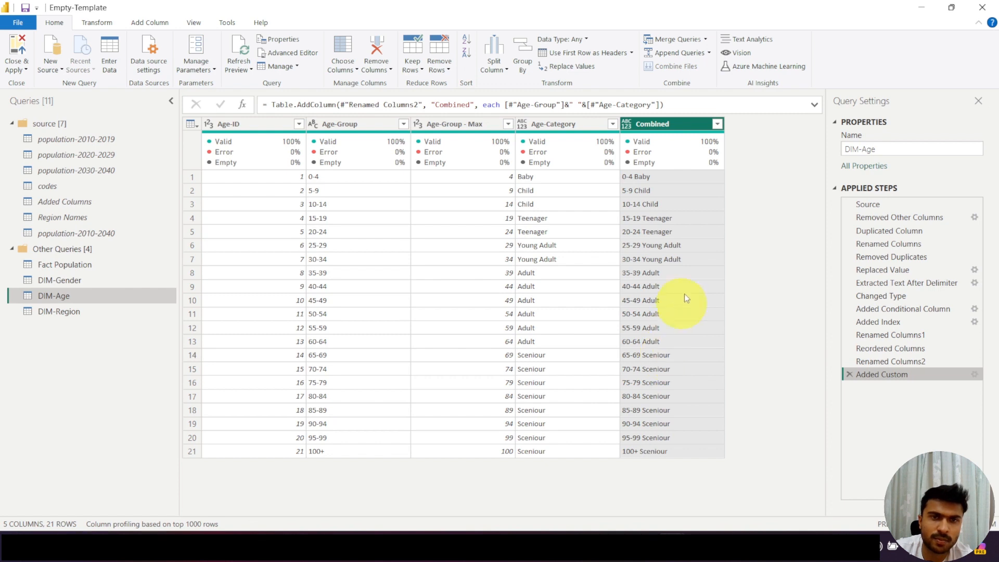
- Change the Combined column's data type to Text and remove that type change from the applied steps
{"action": "left_click", "coordinate": [627, 127]}
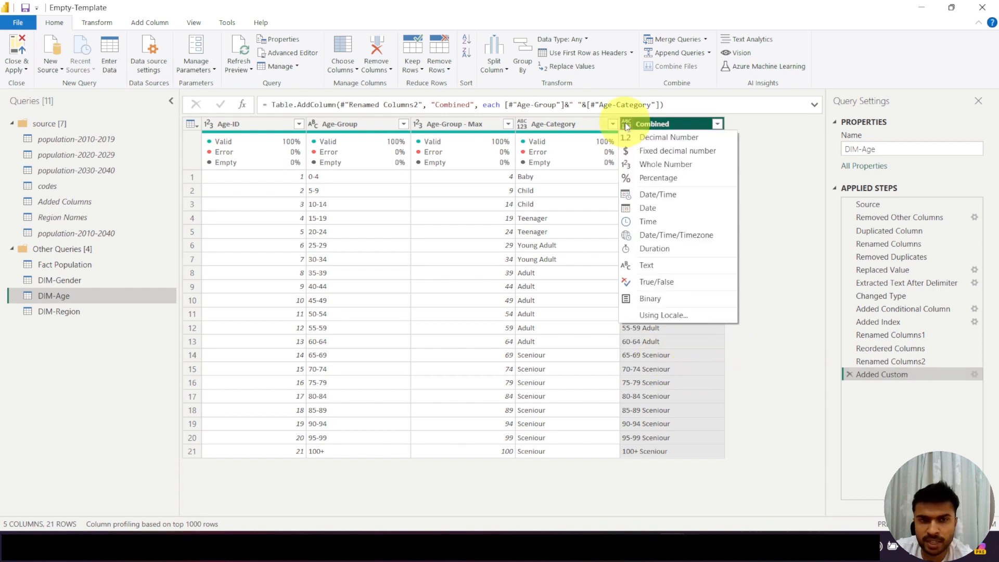
{"action": "left_click", "coordinate": [668, 266]}
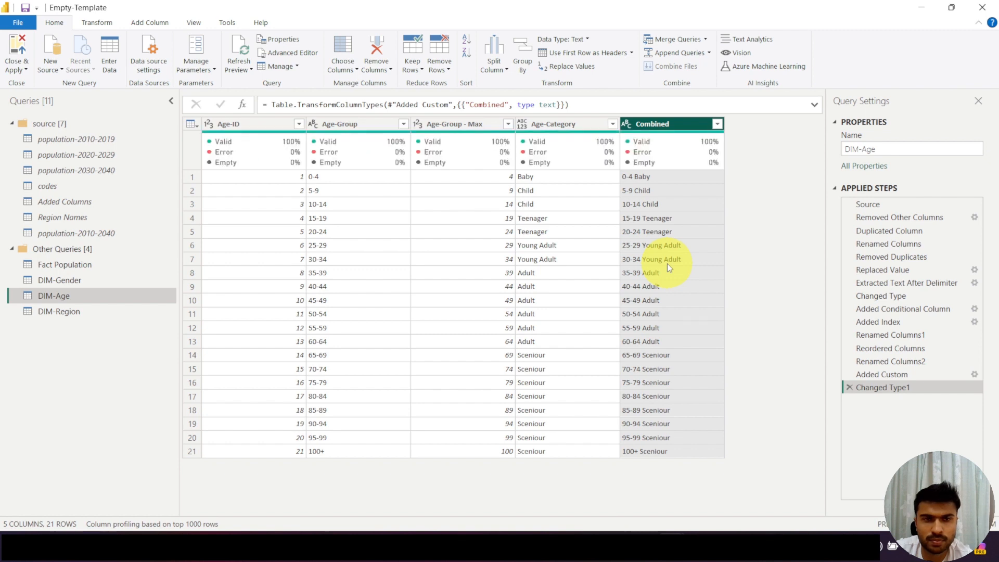
{"action": "left_click", "coordinate": [849, 388]}
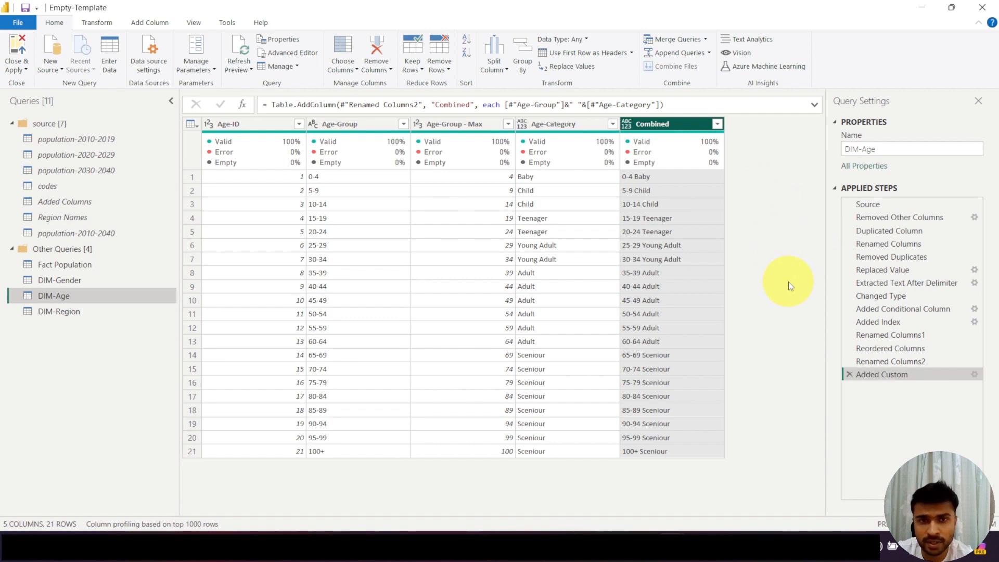
{"action": "left_click", "coordinate": [625, 125]}
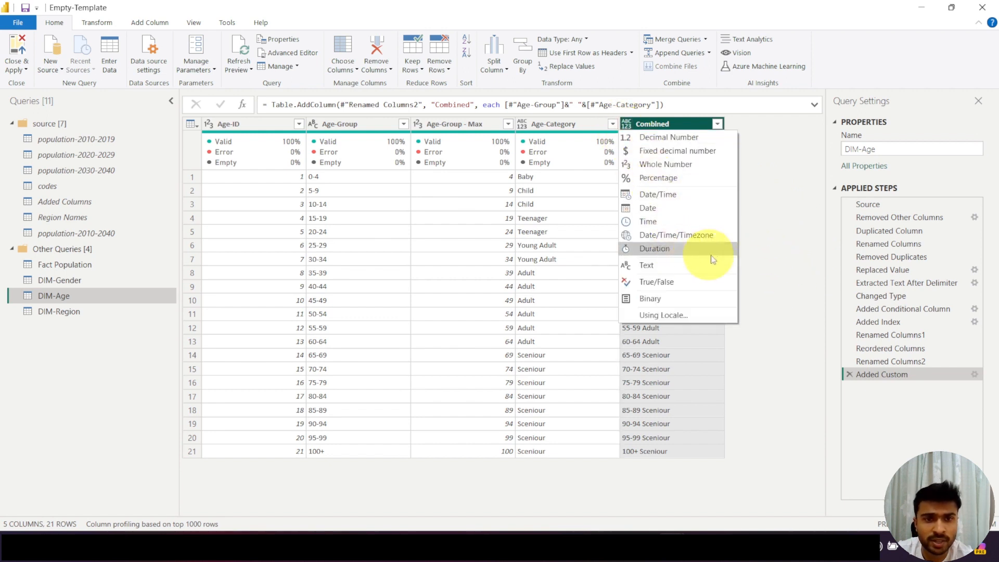
{"action": "left_click", "coordinate": [767, 232]}
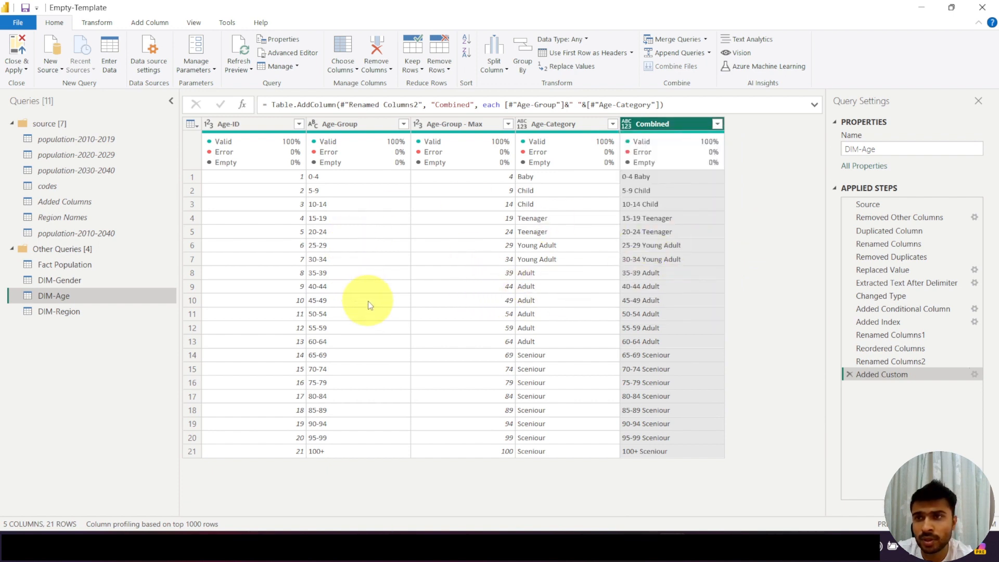
- Apply the query changes to the report model and show the DIM-Age table's data
{"action": "left_click", "coordinate": [12, 47]}
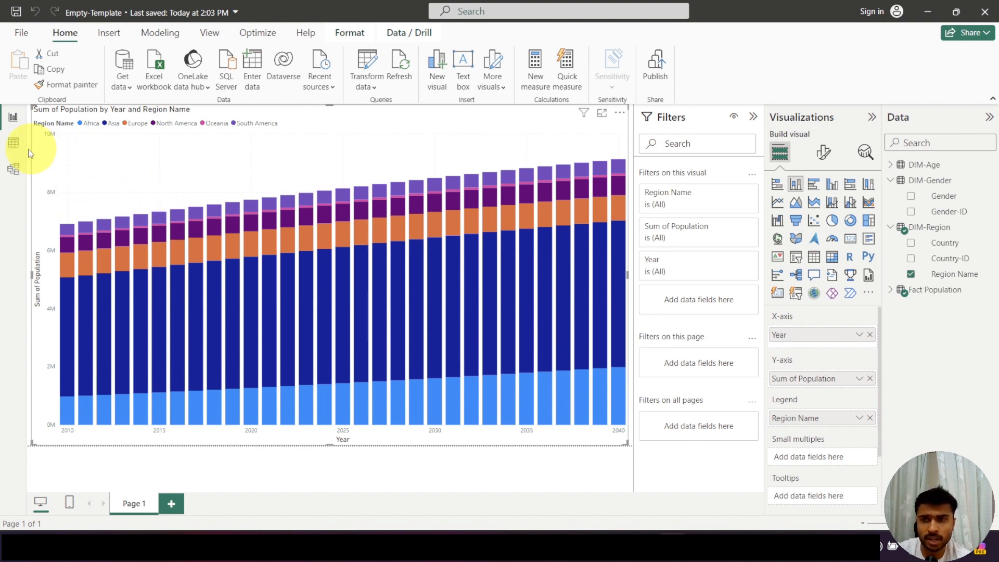
{"action": "left_click", "coordinate": [14, 145]}
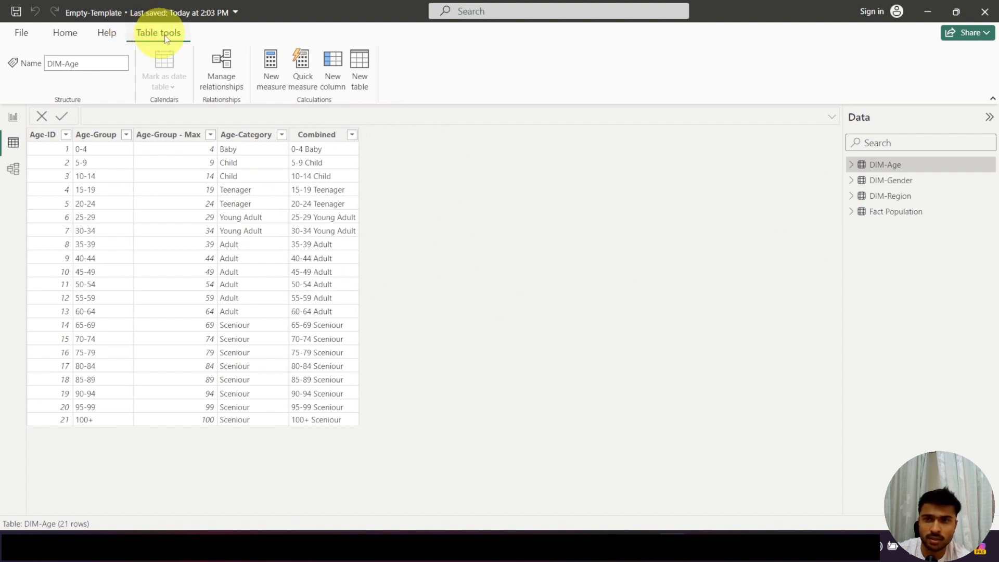
- Add a calculated column to the DIM-Age table and start its formula with the name Combined_DAX
{"action": "left_click", "coordinate": [339, 62]}
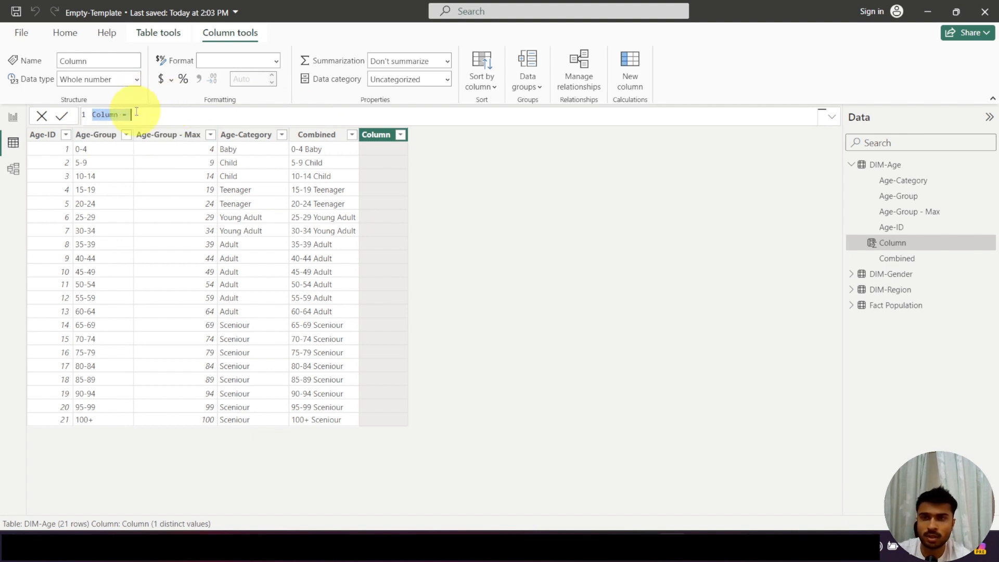
{"action": "key", "text": "BackSpace"}
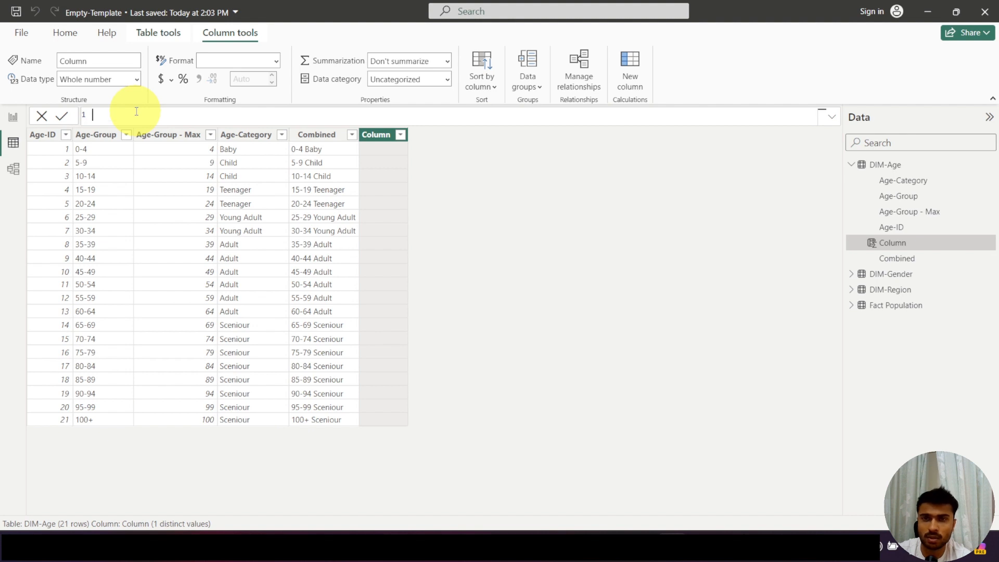
{"action": "type", "text": "Combined DAX"}
{"action": "key", "text": "BackSpace"}
{"action": "key", "text": "BackSpace"}
{"action": "key", "text": "BackSpace"}
{"action": "key", "text": "BackSpace"}
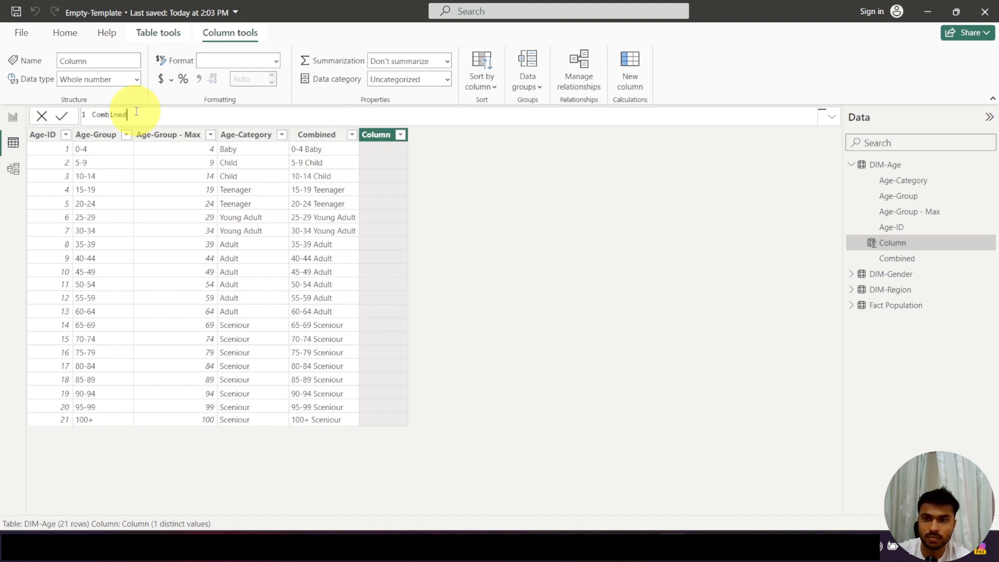
{"action": "type", "text": "_DAX"}
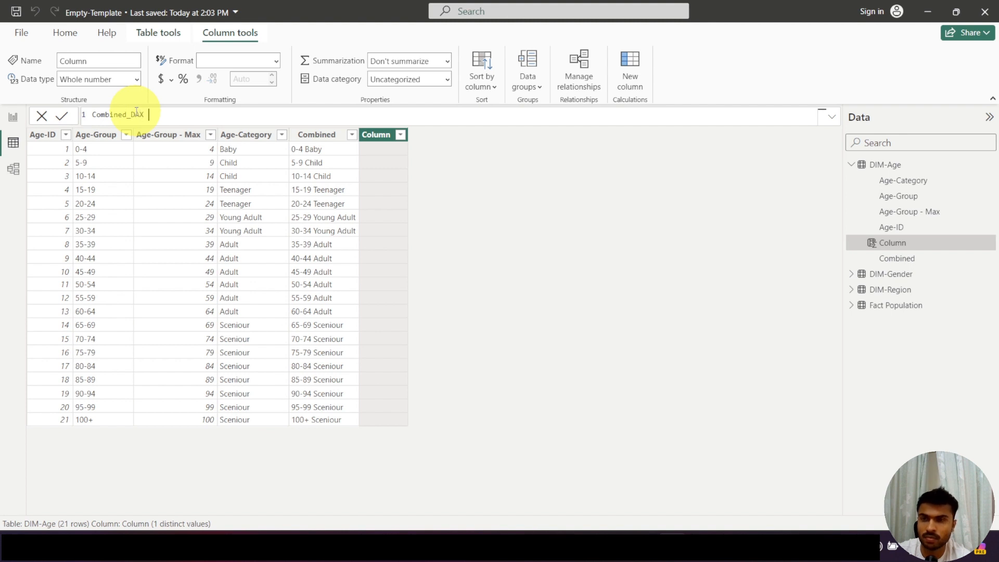
{"action": "type", "text": " ="}
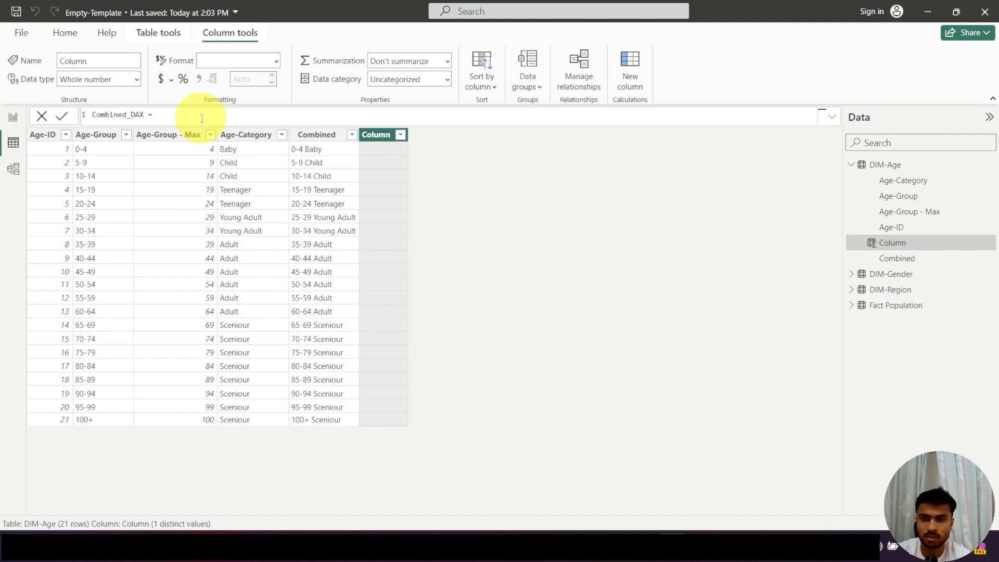
- Define Combined_DAX as CONCATENATE([Age-Group],[Age-Category]) and commit the formula
{"action": "type", "text": "con"}
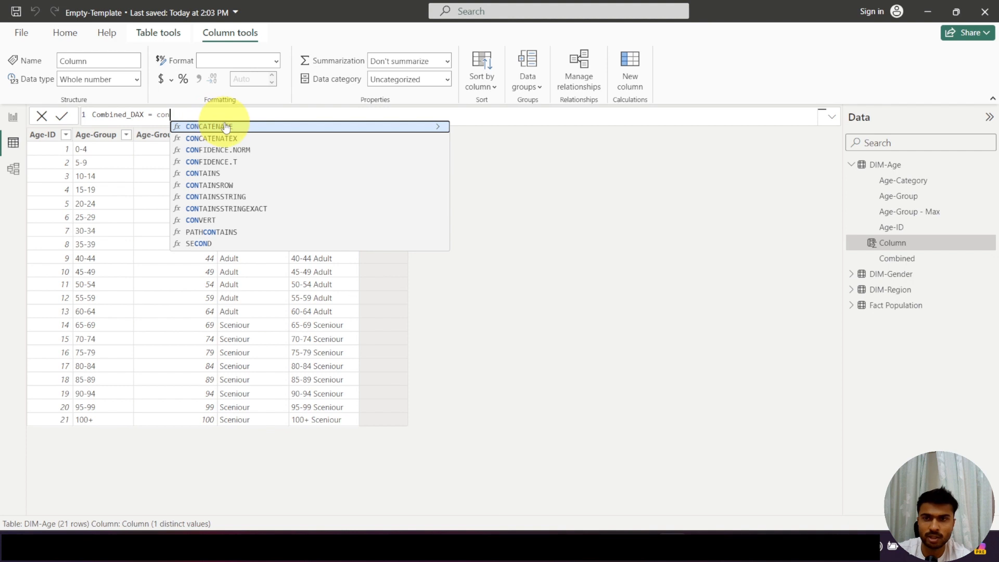
{"action": "left_click", "coordinate": [226, 127]}
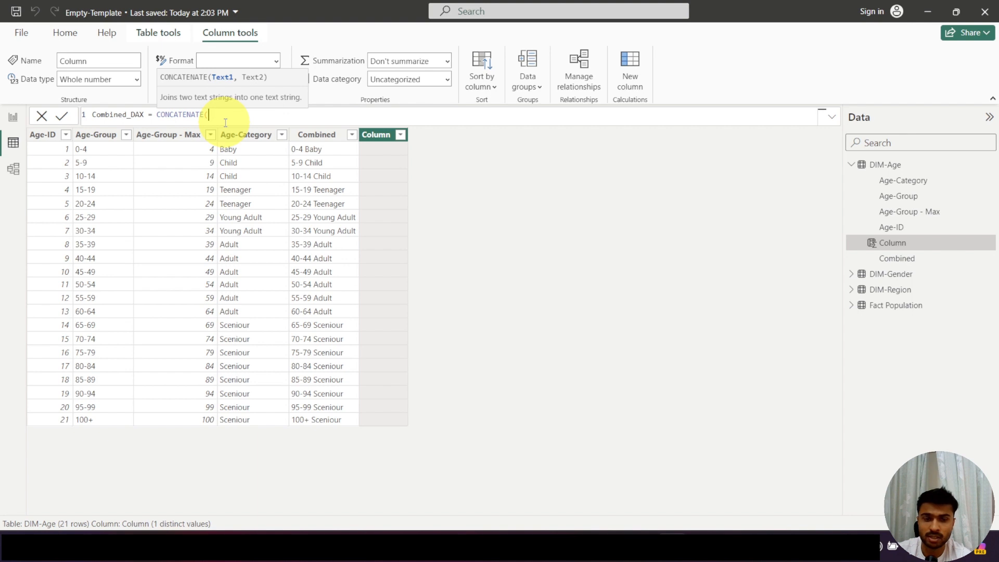
{"action": "type", "text": "["}
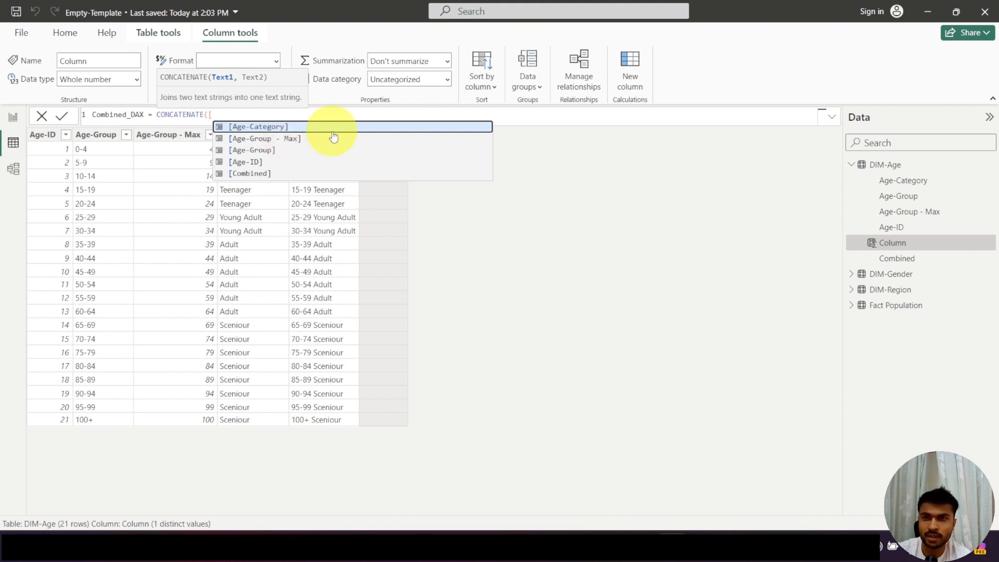
{"action": "left_click", "coordinate": [286, 150]}
{"action": "type", "text": ","}
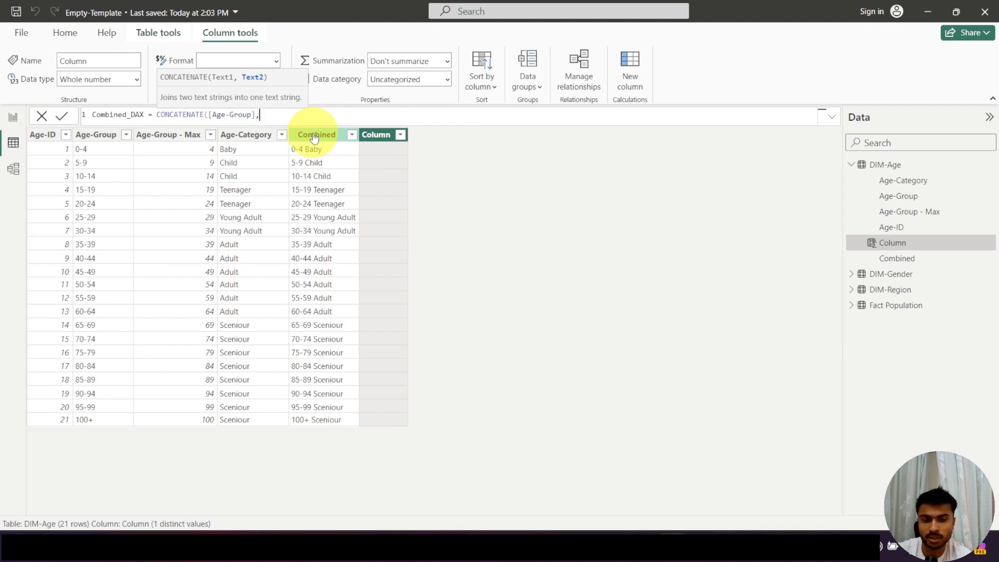
{"action": "type", "text": "["}
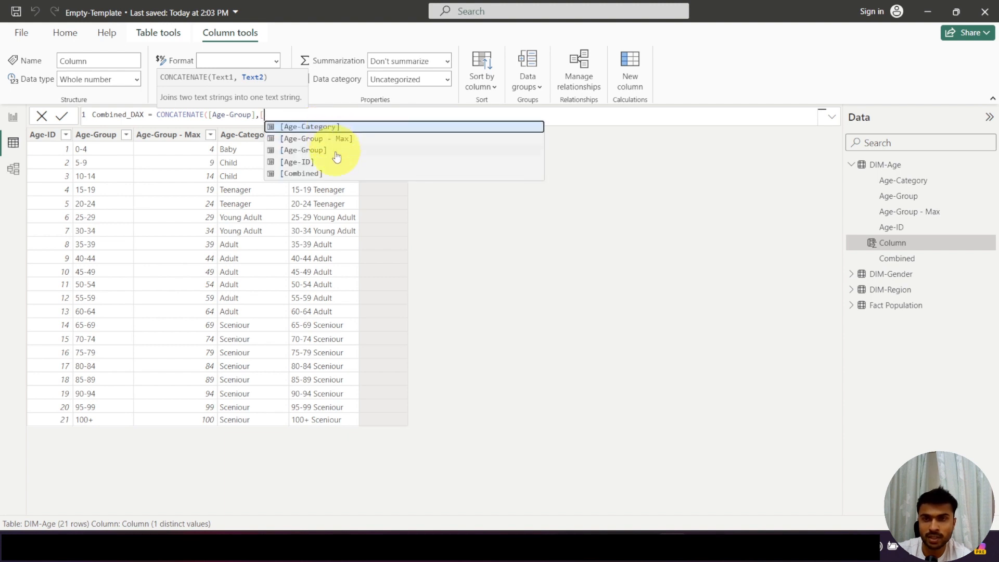
{"action": "left_click", "coordinate": [350, 128]}
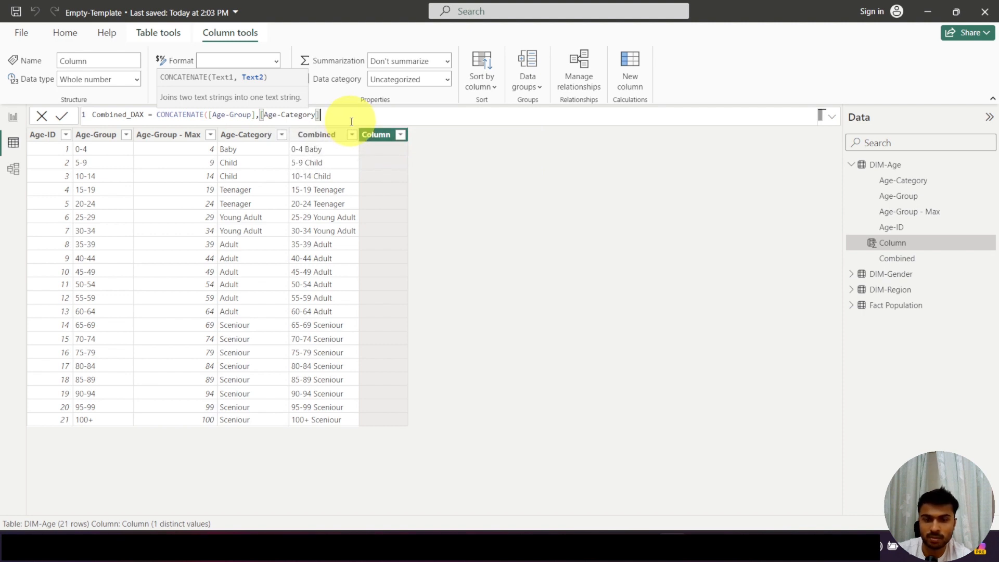
{"action": "type", "text": ")"}
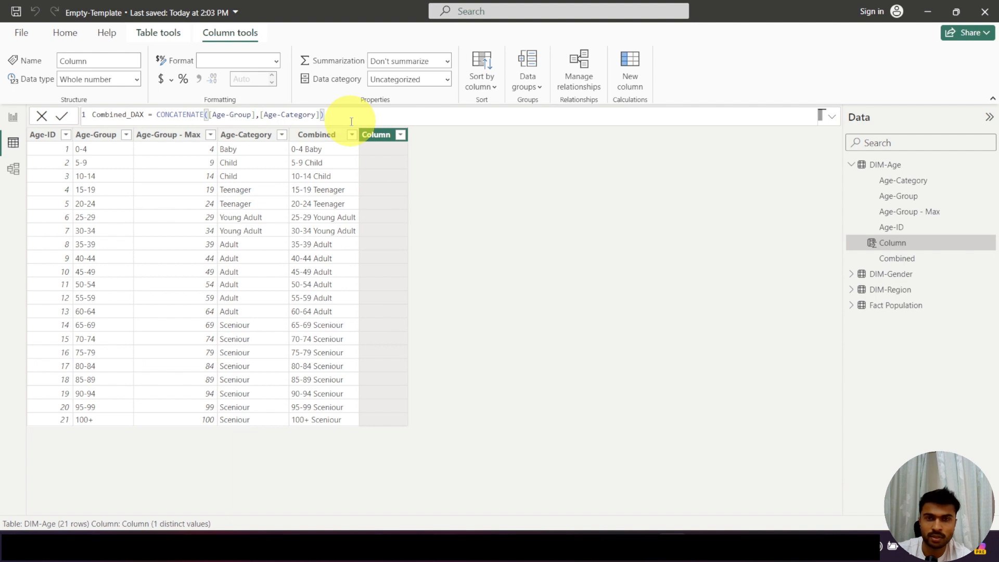
{"action": "key", "text": "Return"}
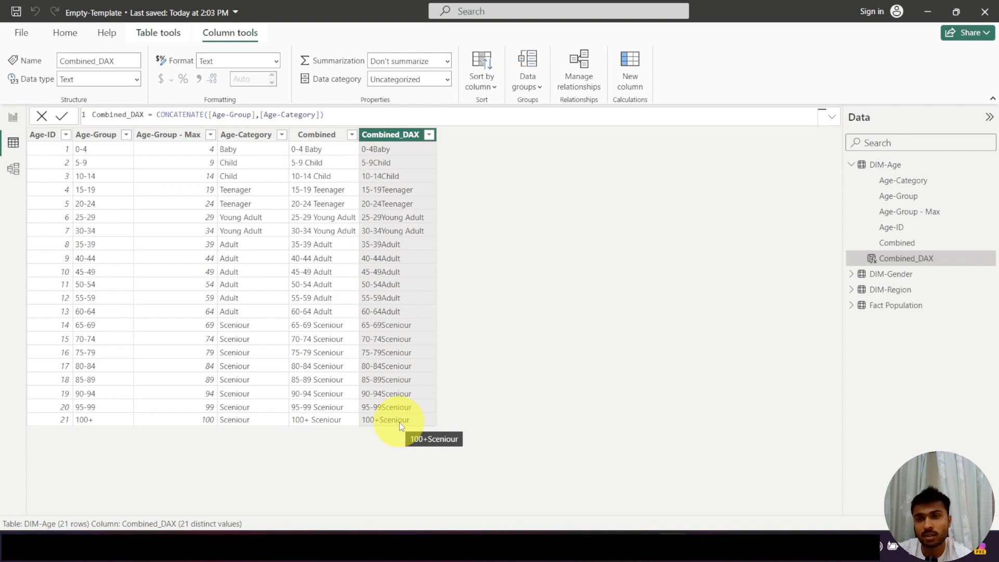
- Nest a second CONCATENATE in the Combined_DAX formula as CONCATENATE(" ", [Age-Category]) to put a space before the category, and commit it
{"action": "left_click", "coordinate": [261, 115]}
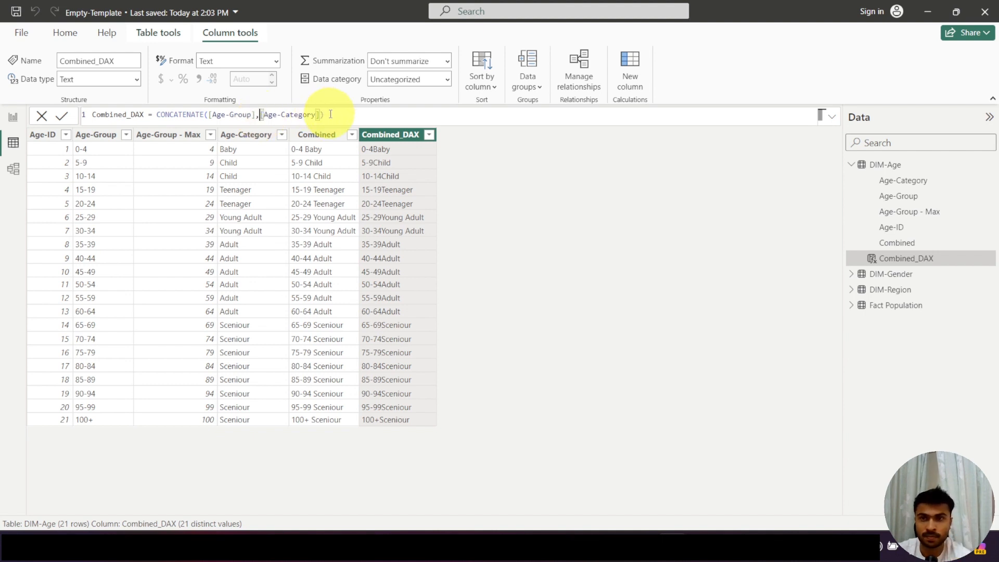
{"action": "type", "text": "CONCATENATE("}
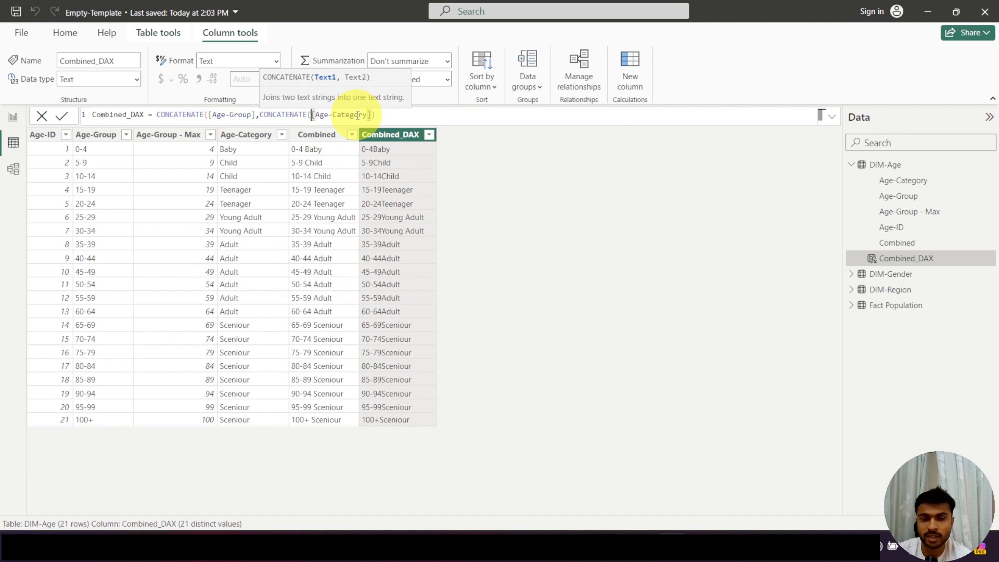
{"action": "type", "text": "\""}
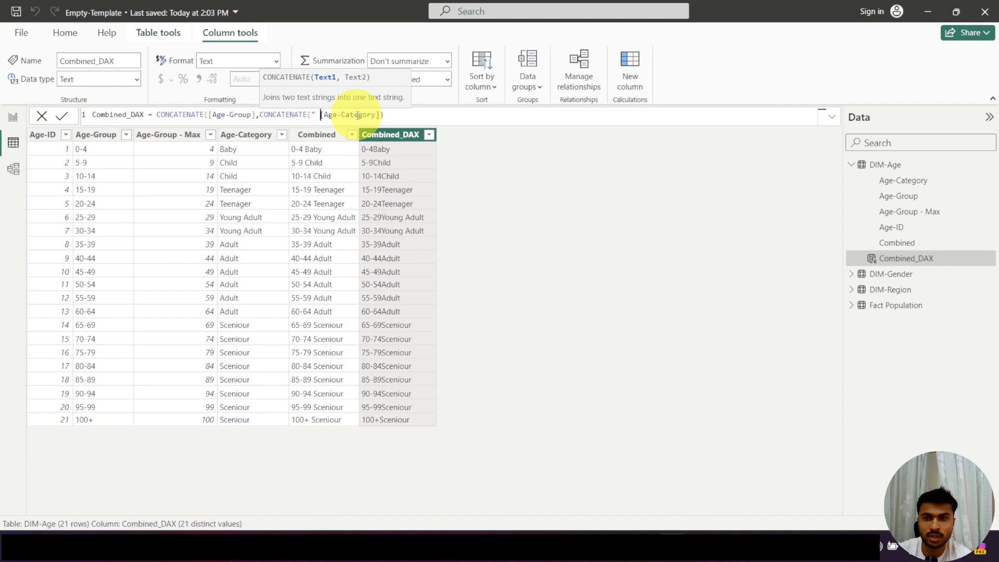
{"action": "type", "text": "\""}
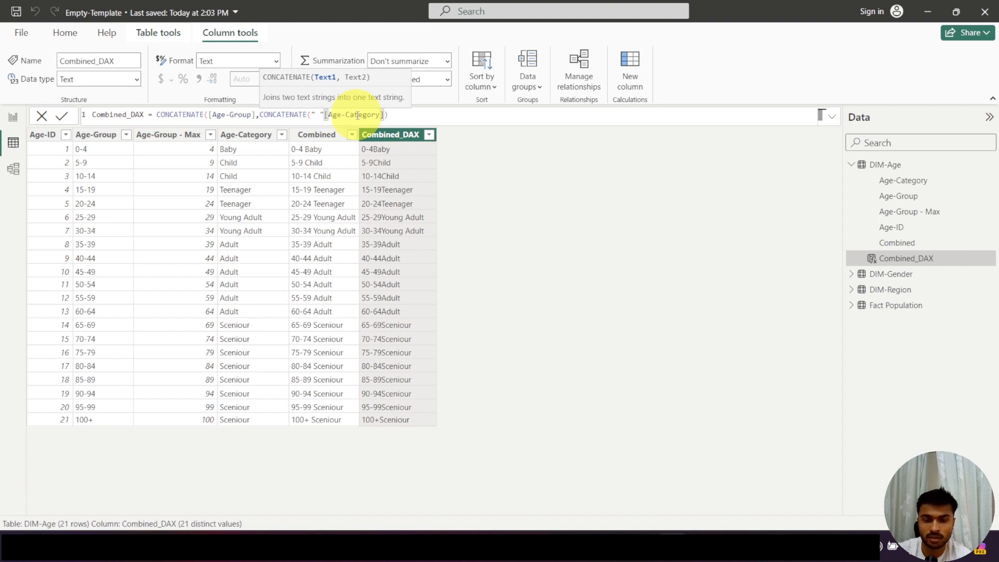
{"action": "type", "text": ","}
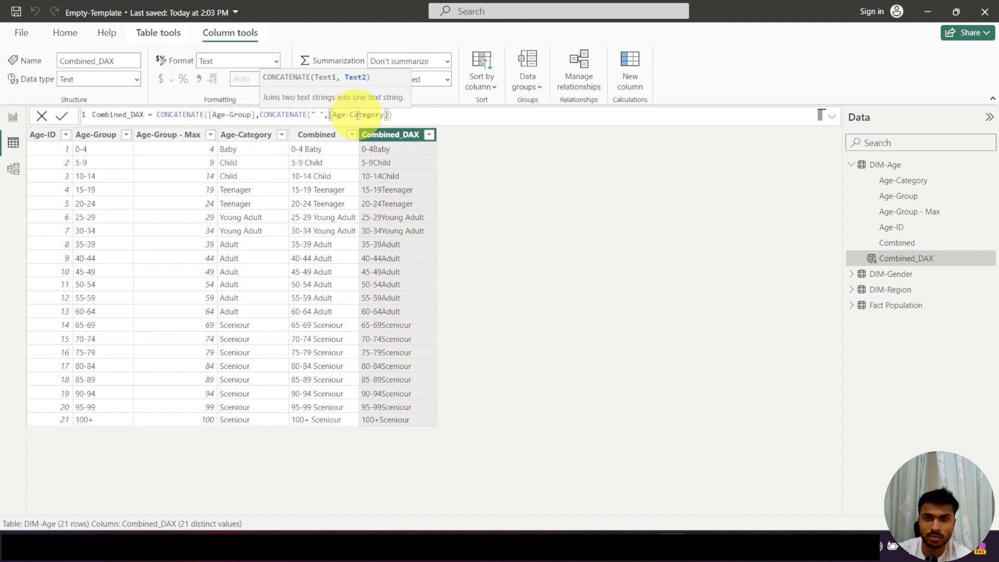
{"action": "left_click", "coordinate": [403, 116]}
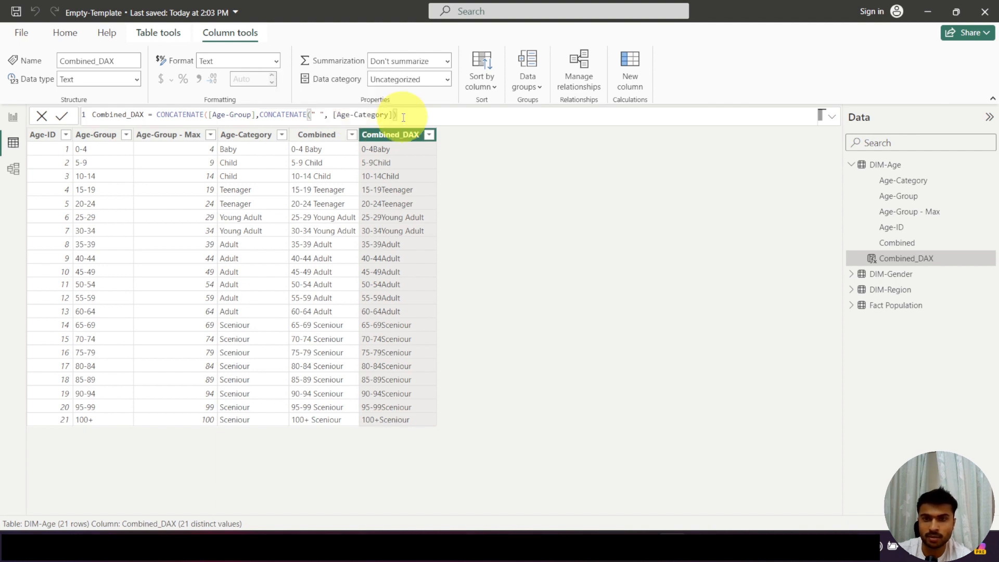
{"action": "type", "text": ")"}
{"action": "key", "text": "Return"}
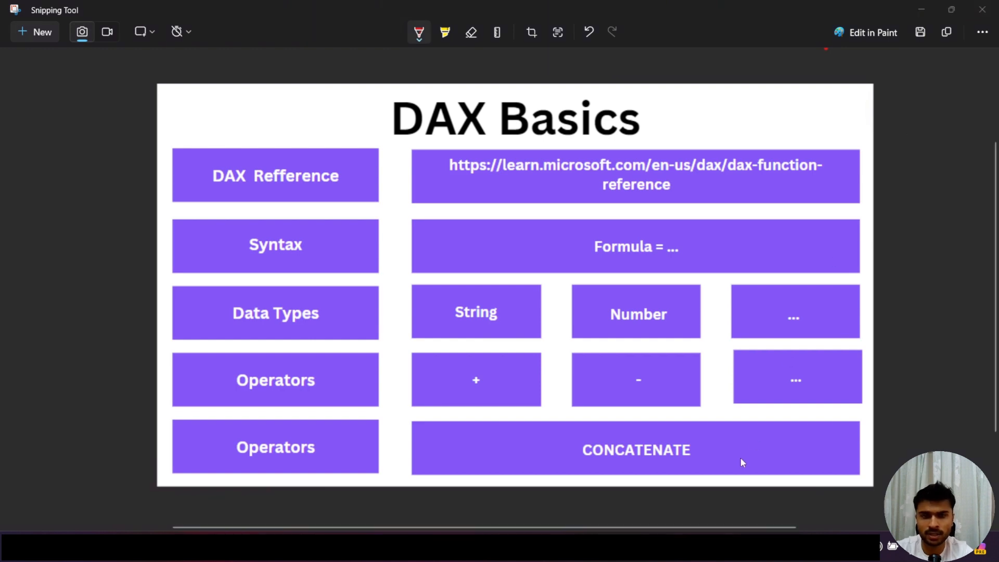
- Switch to Chrome, search the web for "dax refference" and open Microsoft Learn's DAX function reference article
{"action": "left_click", "coordinate": [757, 546]}
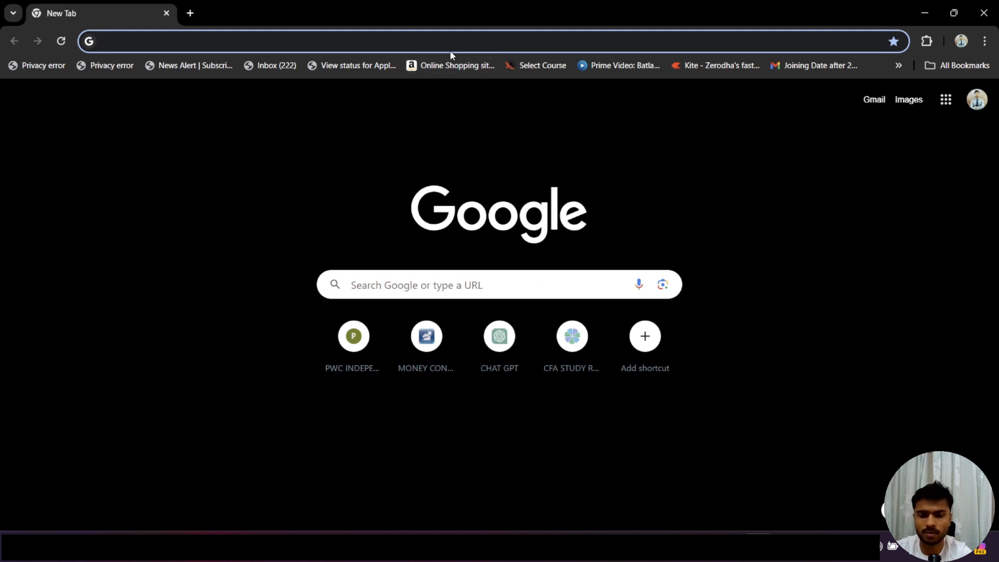
{"action": "type", "text": "dax re"}
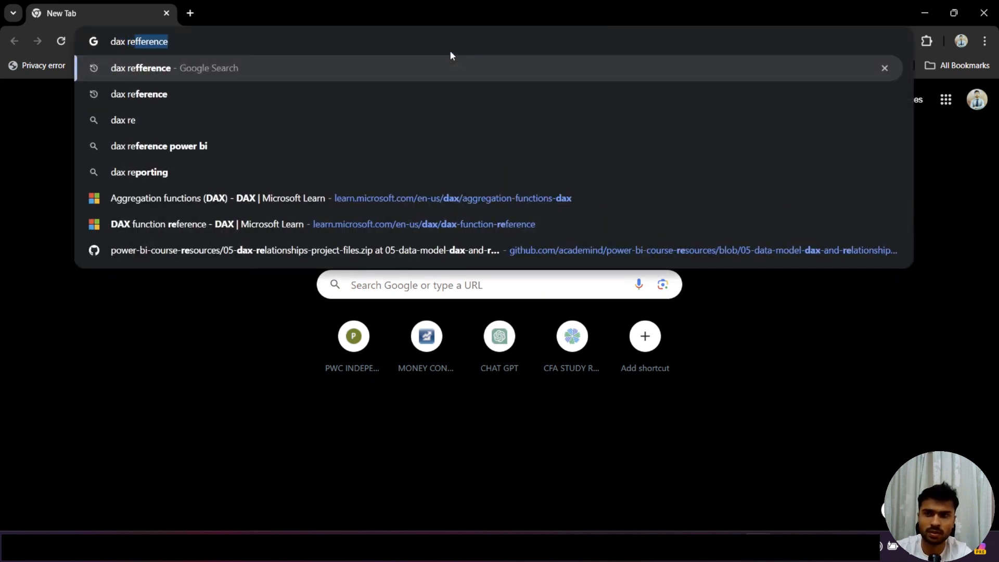
{"action": "key", "text": "Return"}
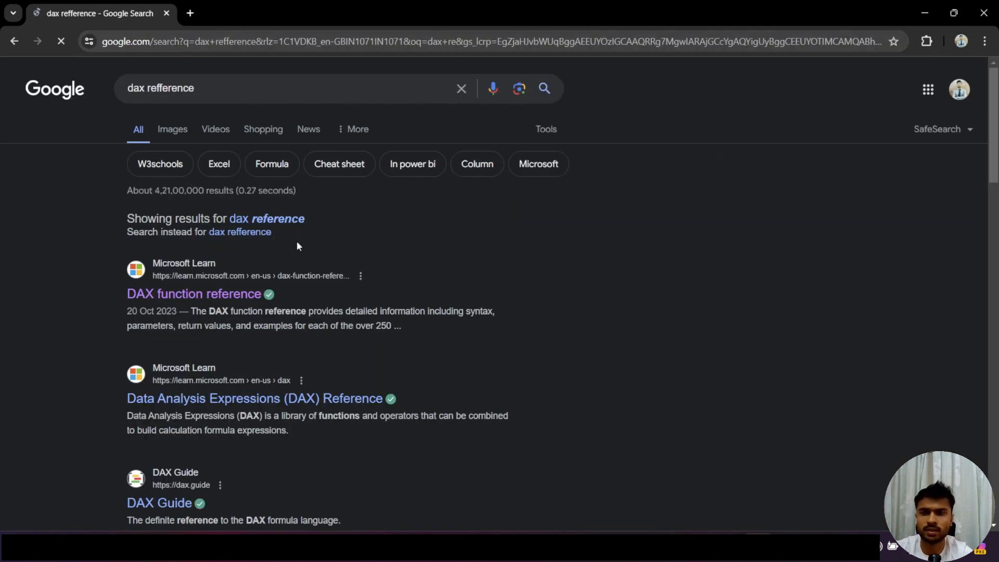
{"action": "left_click", "coordinate": [200, 294]}
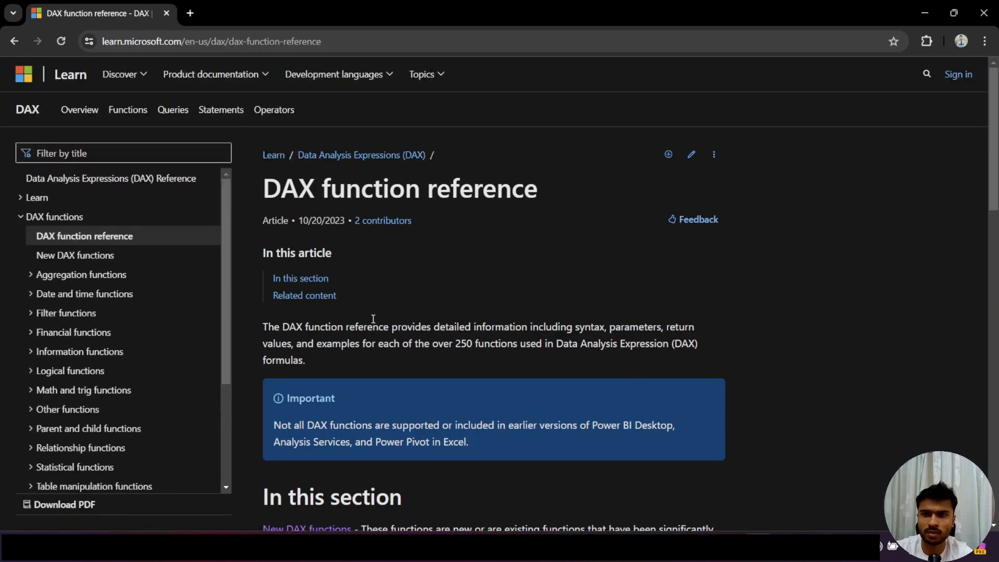
- Review the function categories in the DAX reference, expand the Aggregation functions list, and return to the DAX Basics image in Snipping Tool
{"action": "scroll", "coordinate": [411, 351], "scroll_direction": "down", "scroll_amount": 6}
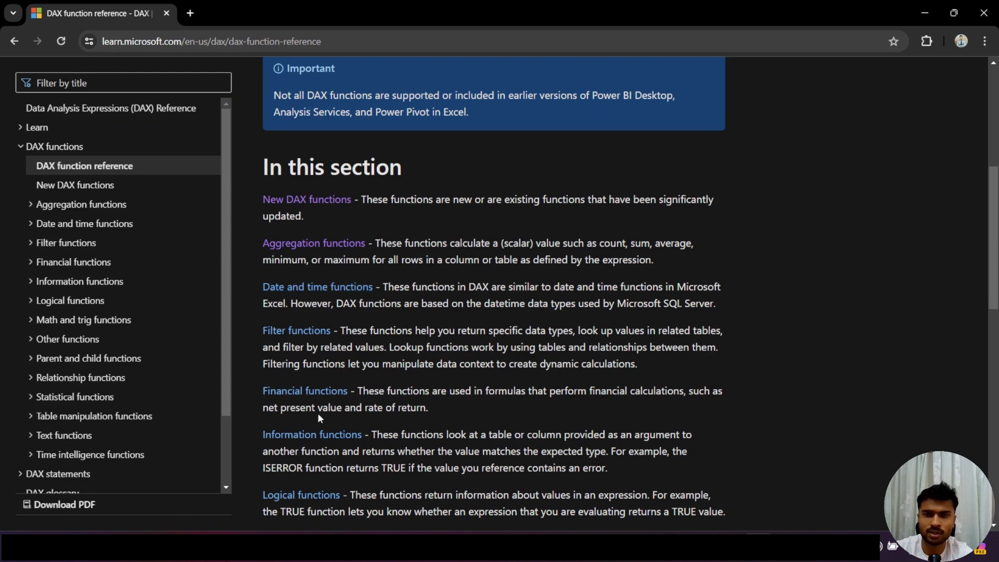
{"action": "left_click", "coordinate": [127, 205]}
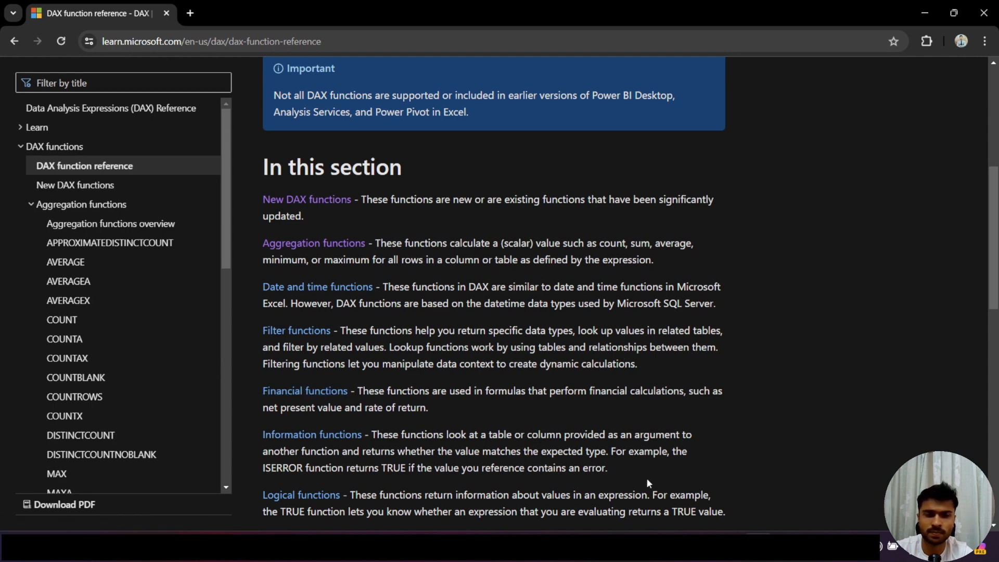
{"action": "left_click", "coordinate": [729, 546]}
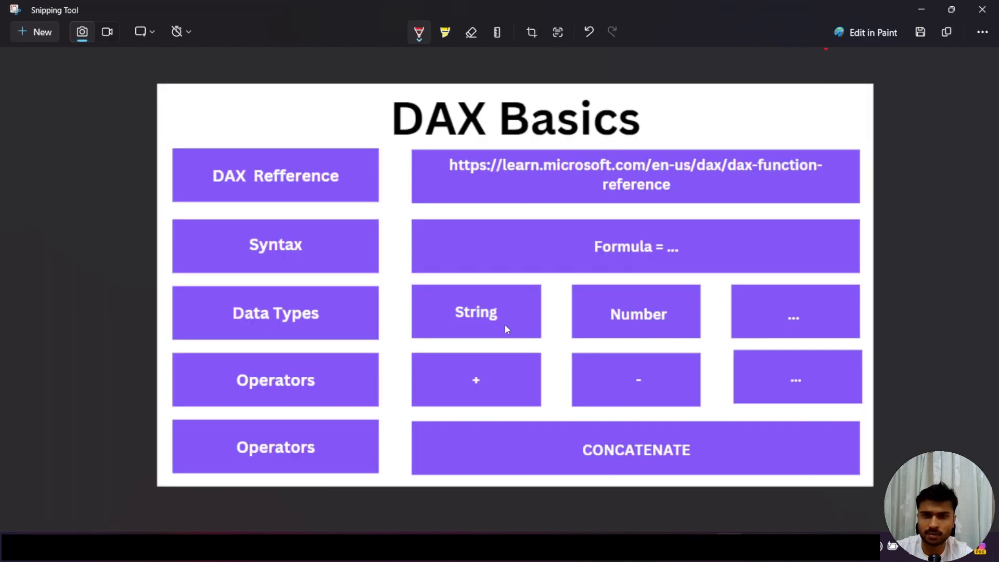